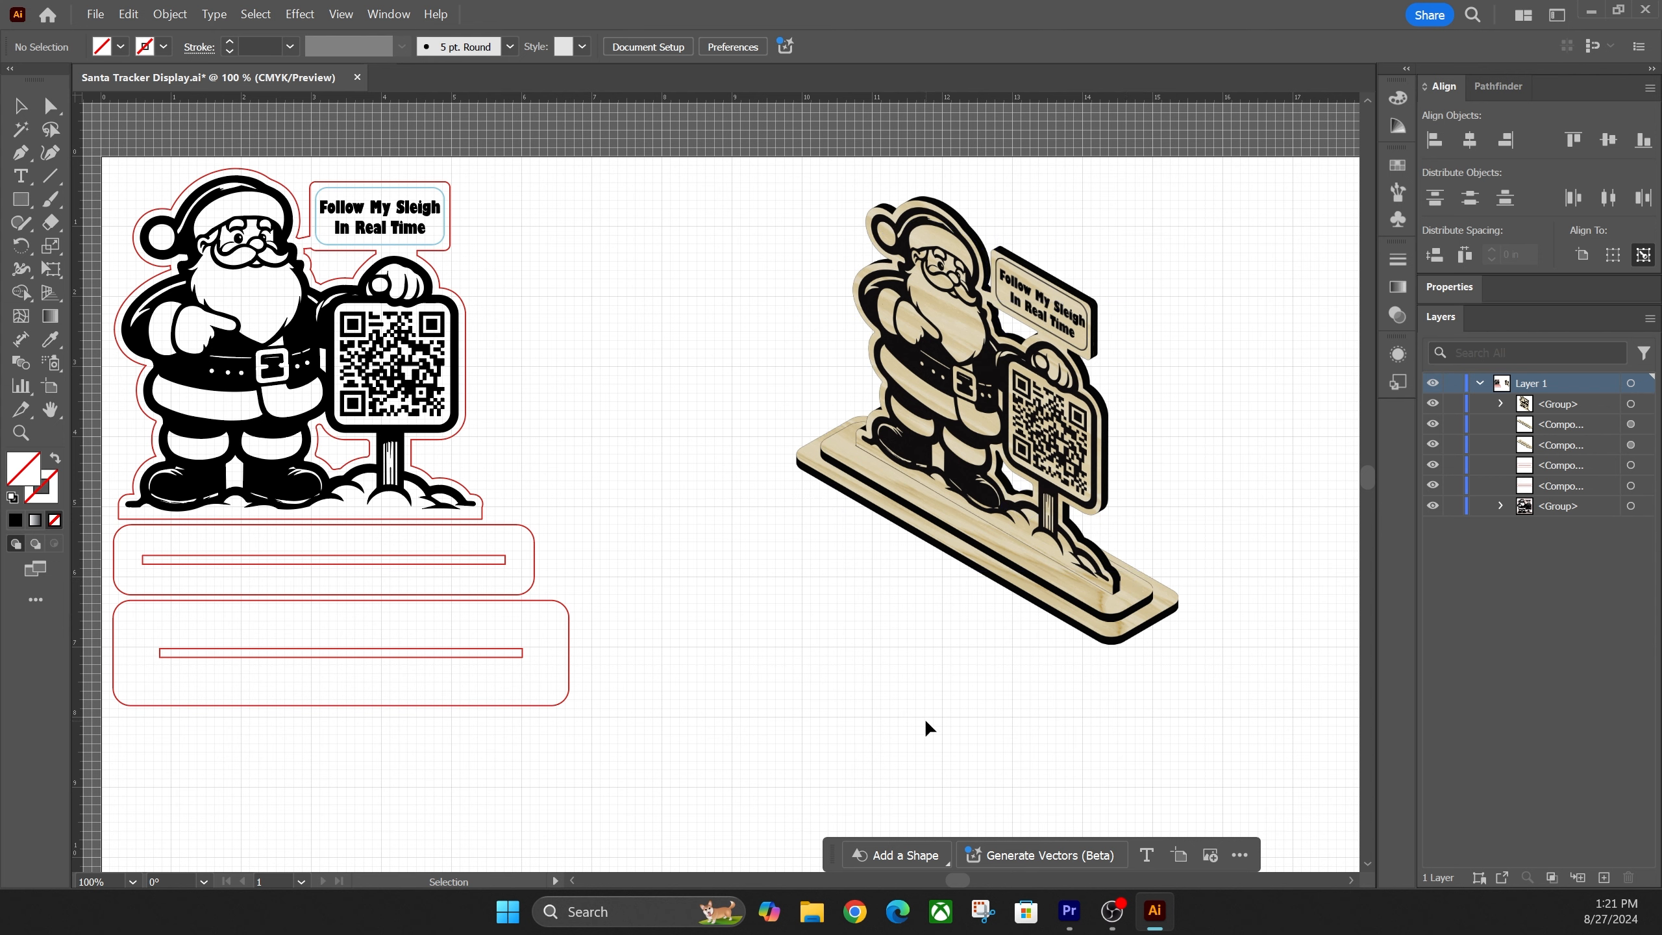
# Move the wooden 3D mockup farther from the flat artwork and place a duplicate of the complete flat design in the gap.
pyautogui.moveTo(743, 652); pyautogui.dragTo(800, 447)
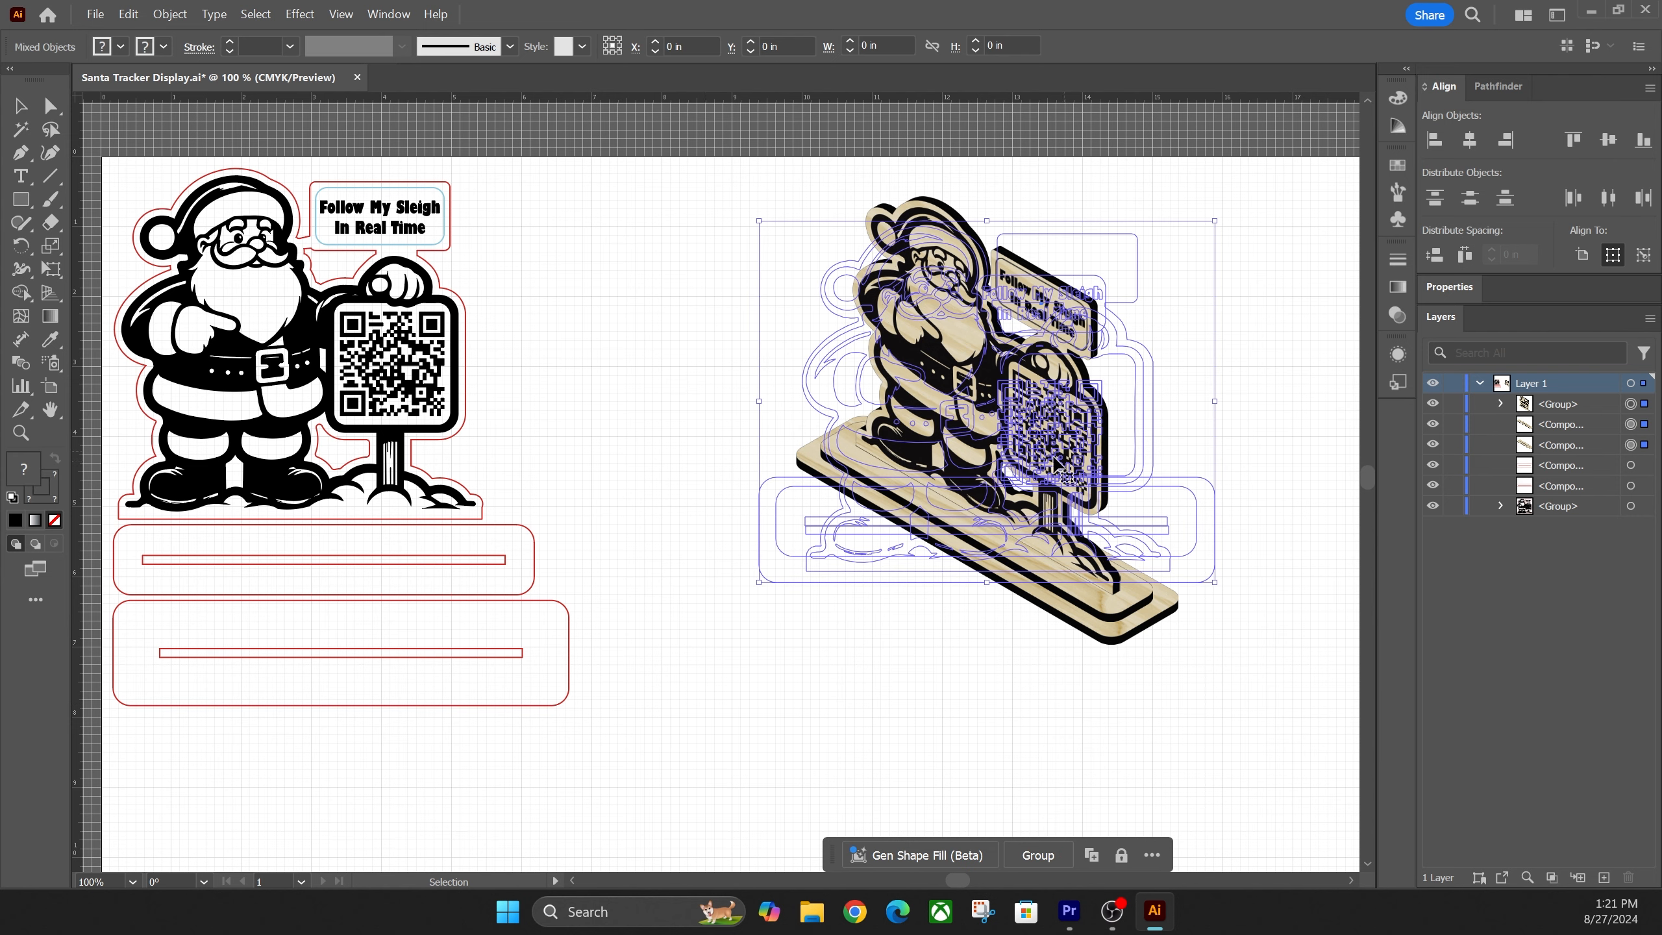
pyautogui.moveTo(935, 459); pyautogui.dragTo(1124, 447)
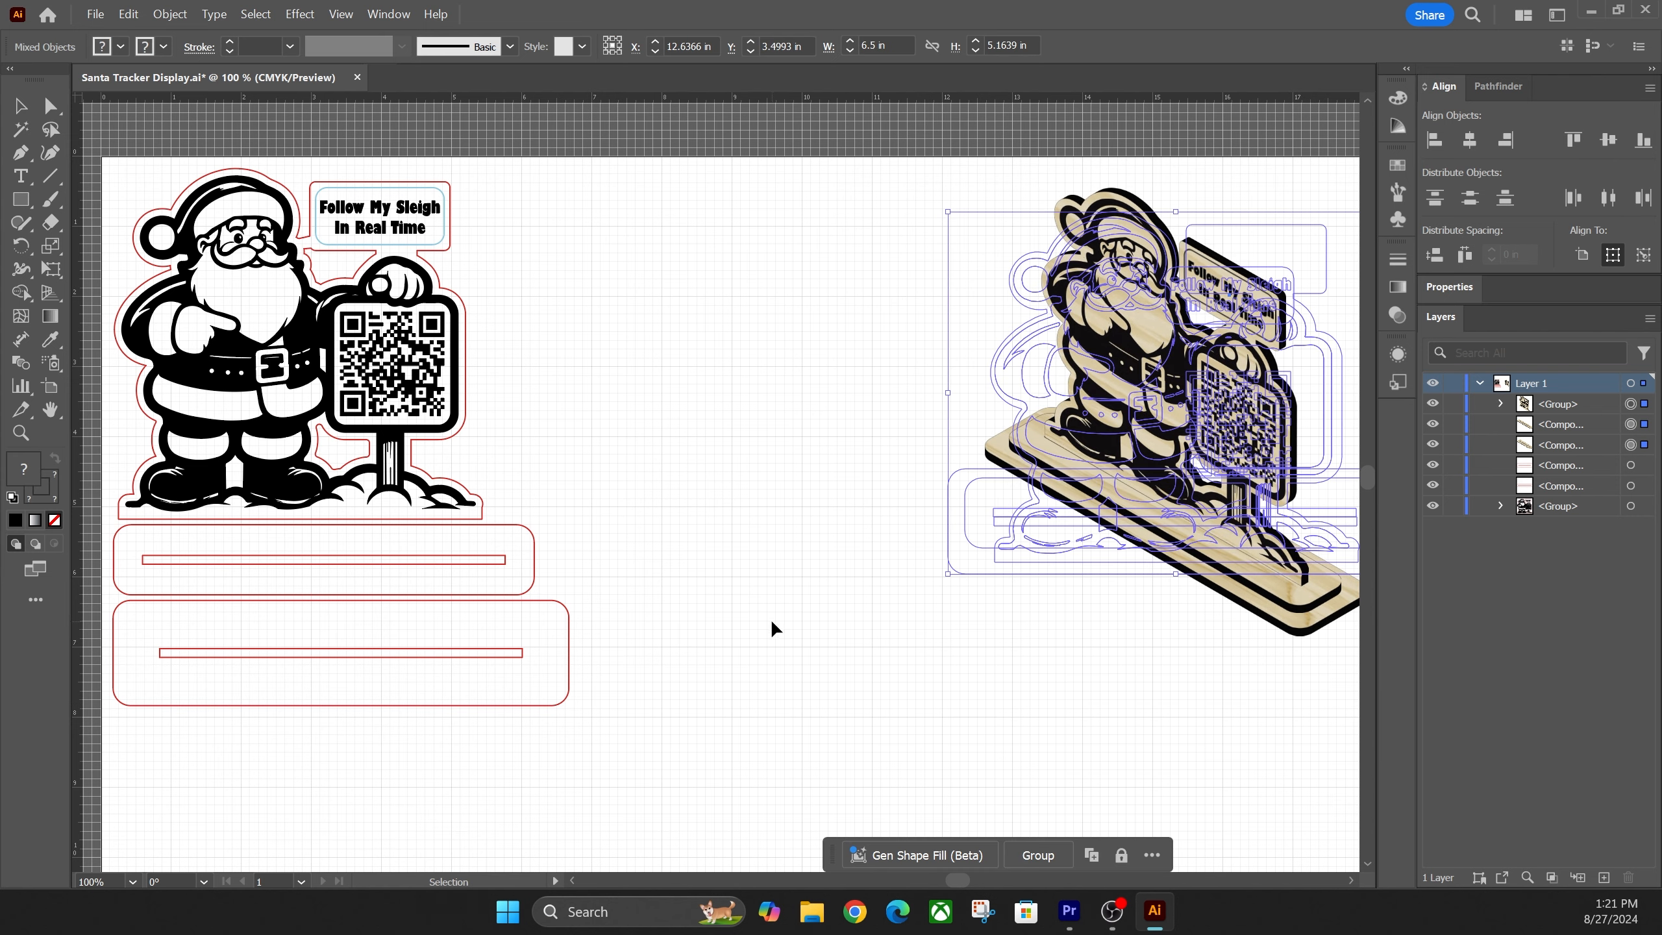
pyautogui.moveTo(678, 705); pyautogui.dragTo(870, 440)
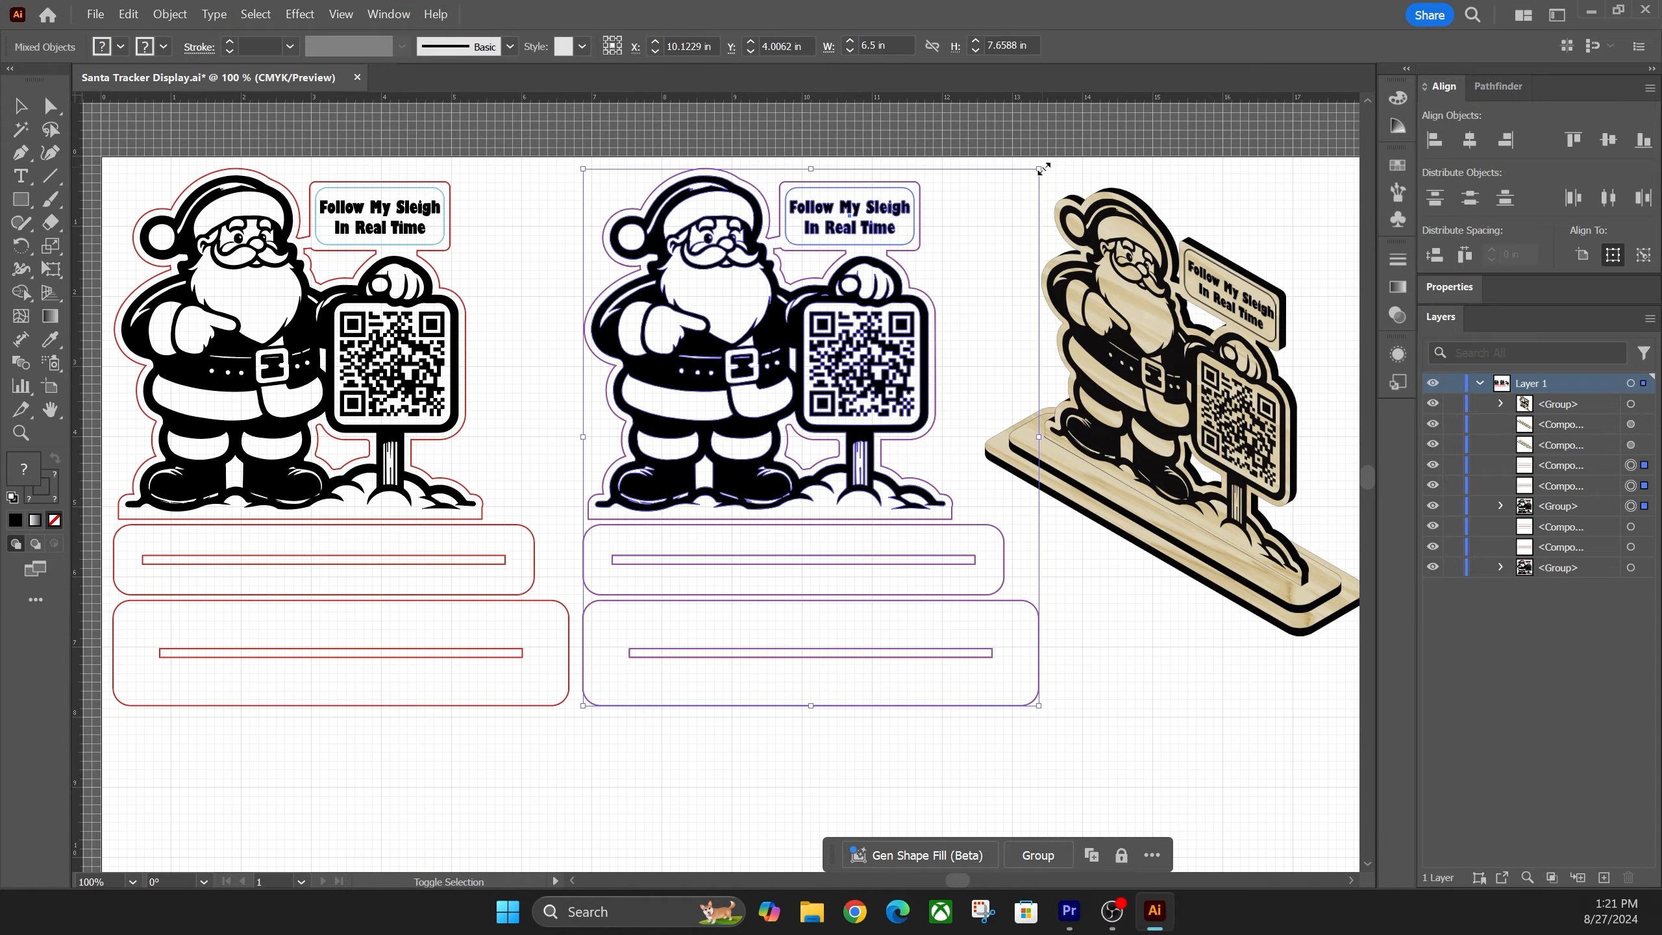
# Scale the duplicated design down proportionally to about 3.55 in wide and position it beside the original's base plates.
pyautogui.moveTo(1043, 168); pyautogui.dragTo(836, 496)
pyautogui.scroll(-5, 854, 529)
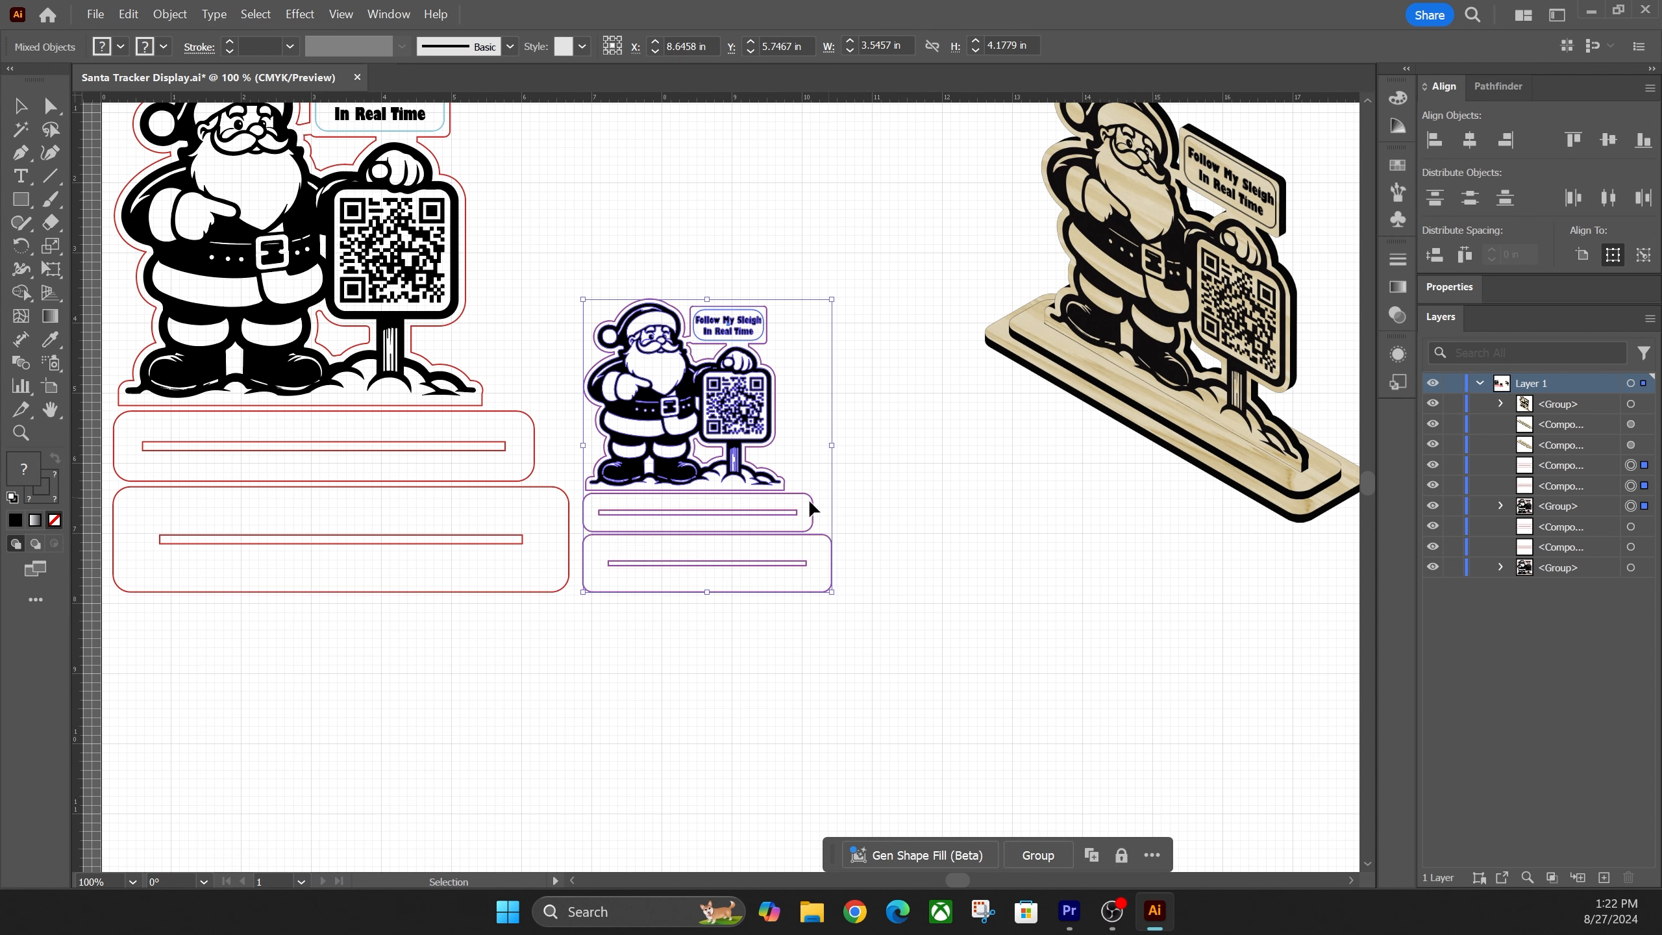
pyautogui.scroll(1, 929, 511)
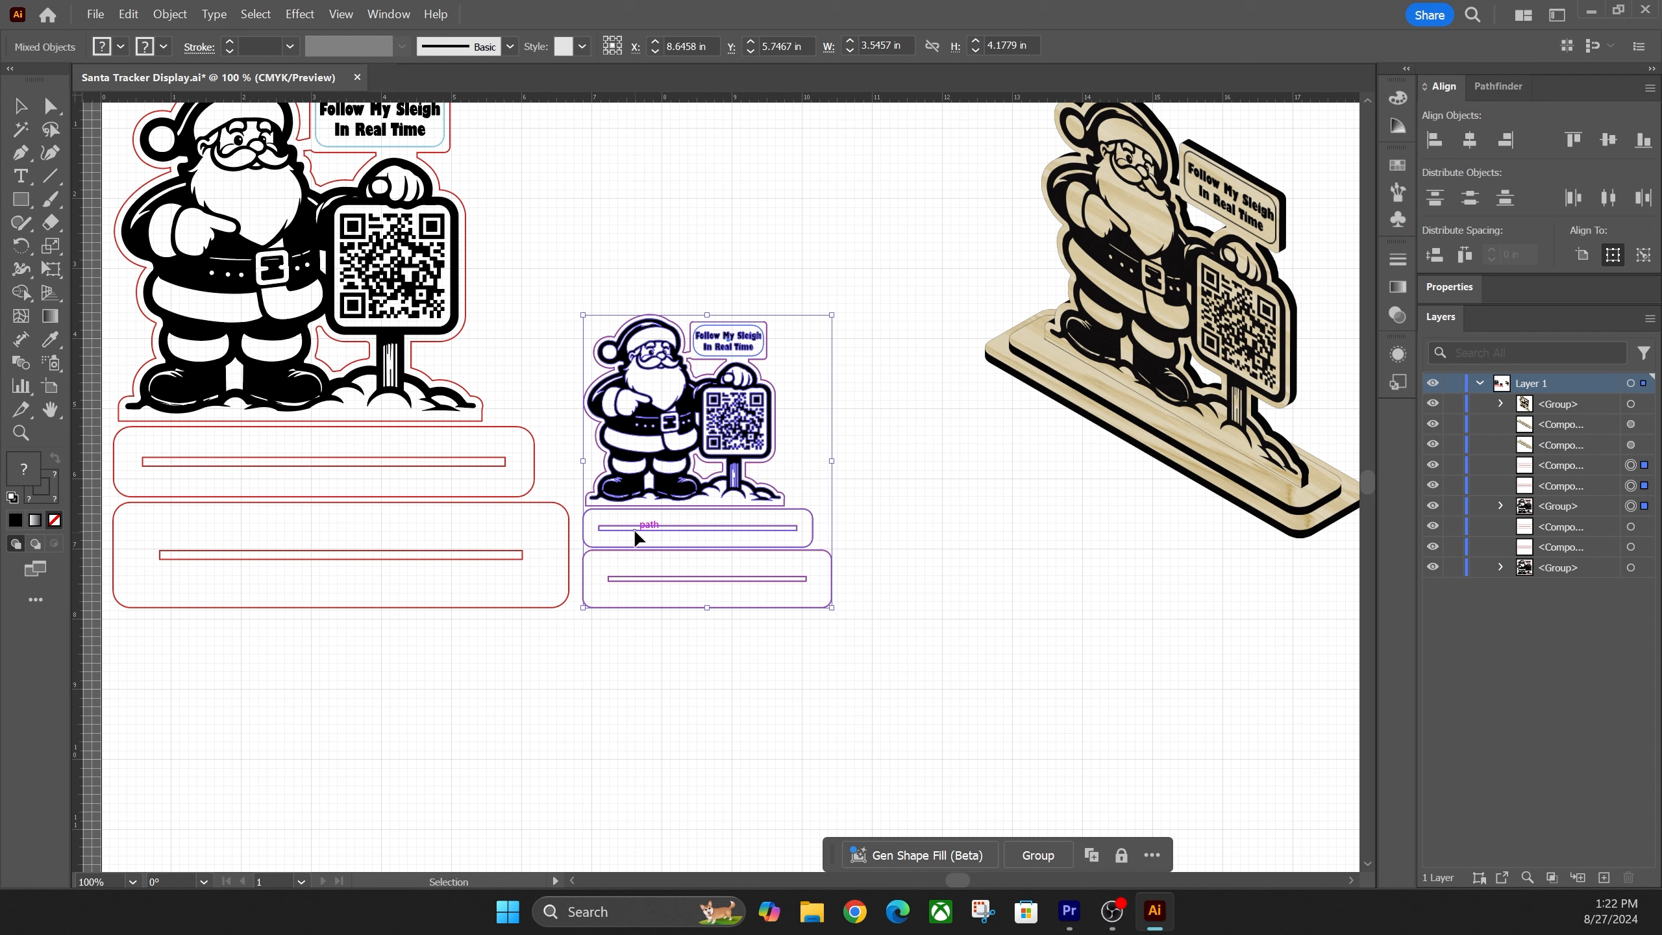
pyautogui.moveTo(635, 533); pyautogui.dragTo(487, 469)
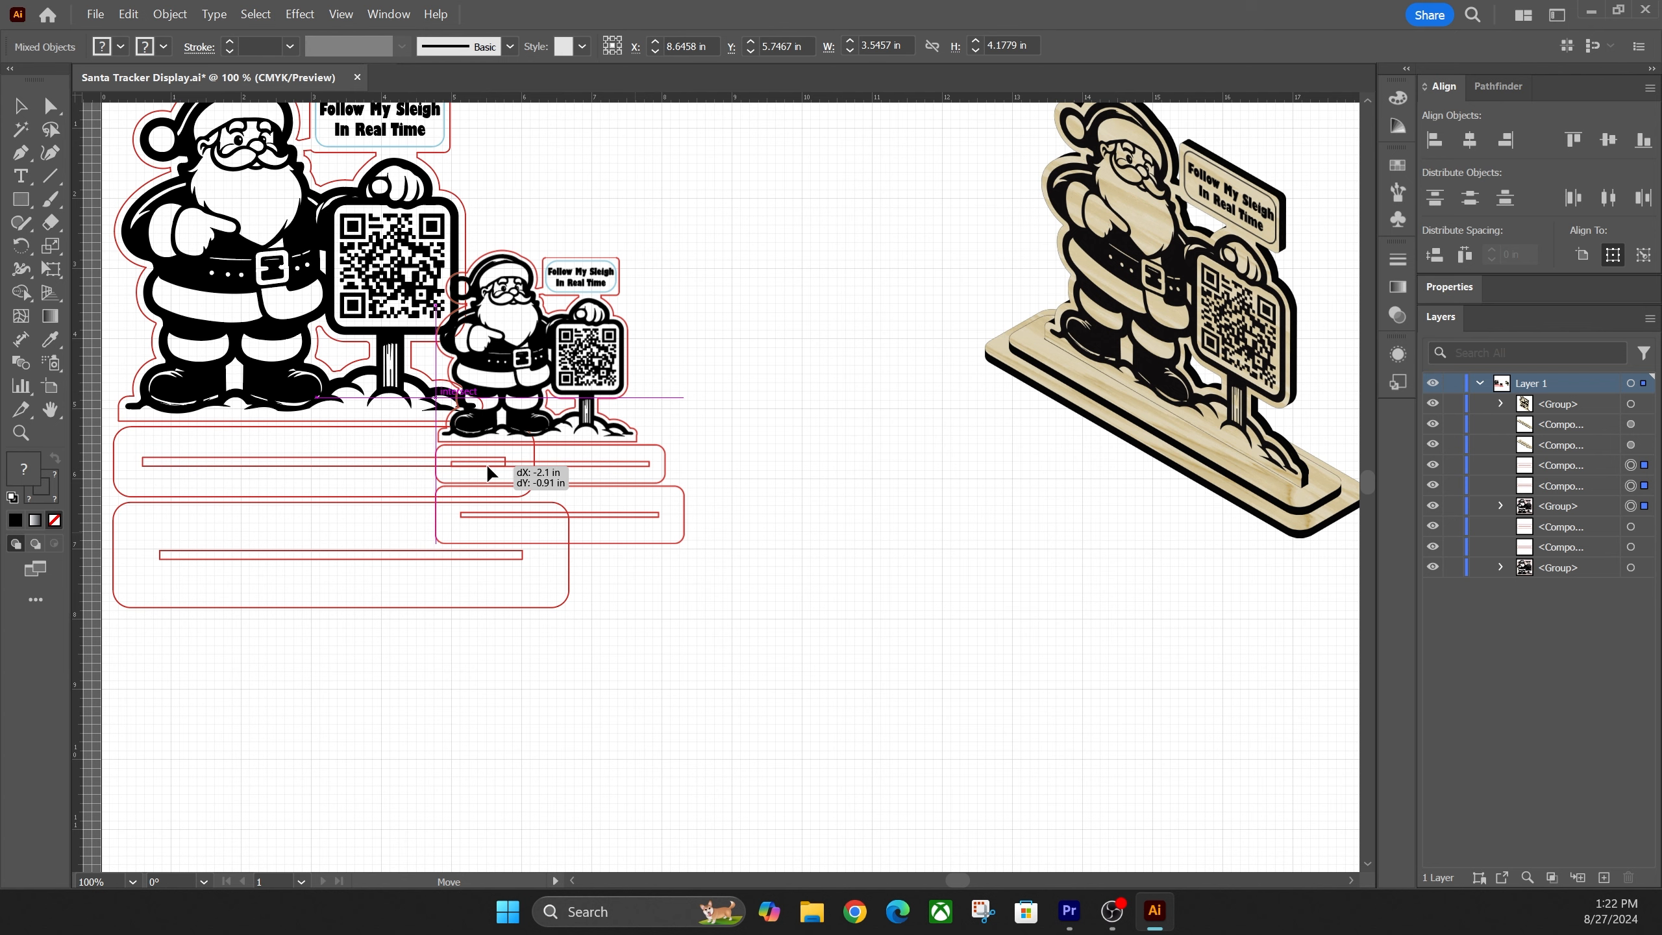
pyautogui.moveTo(485, 462); pyautogui.dragTo(697, 534)
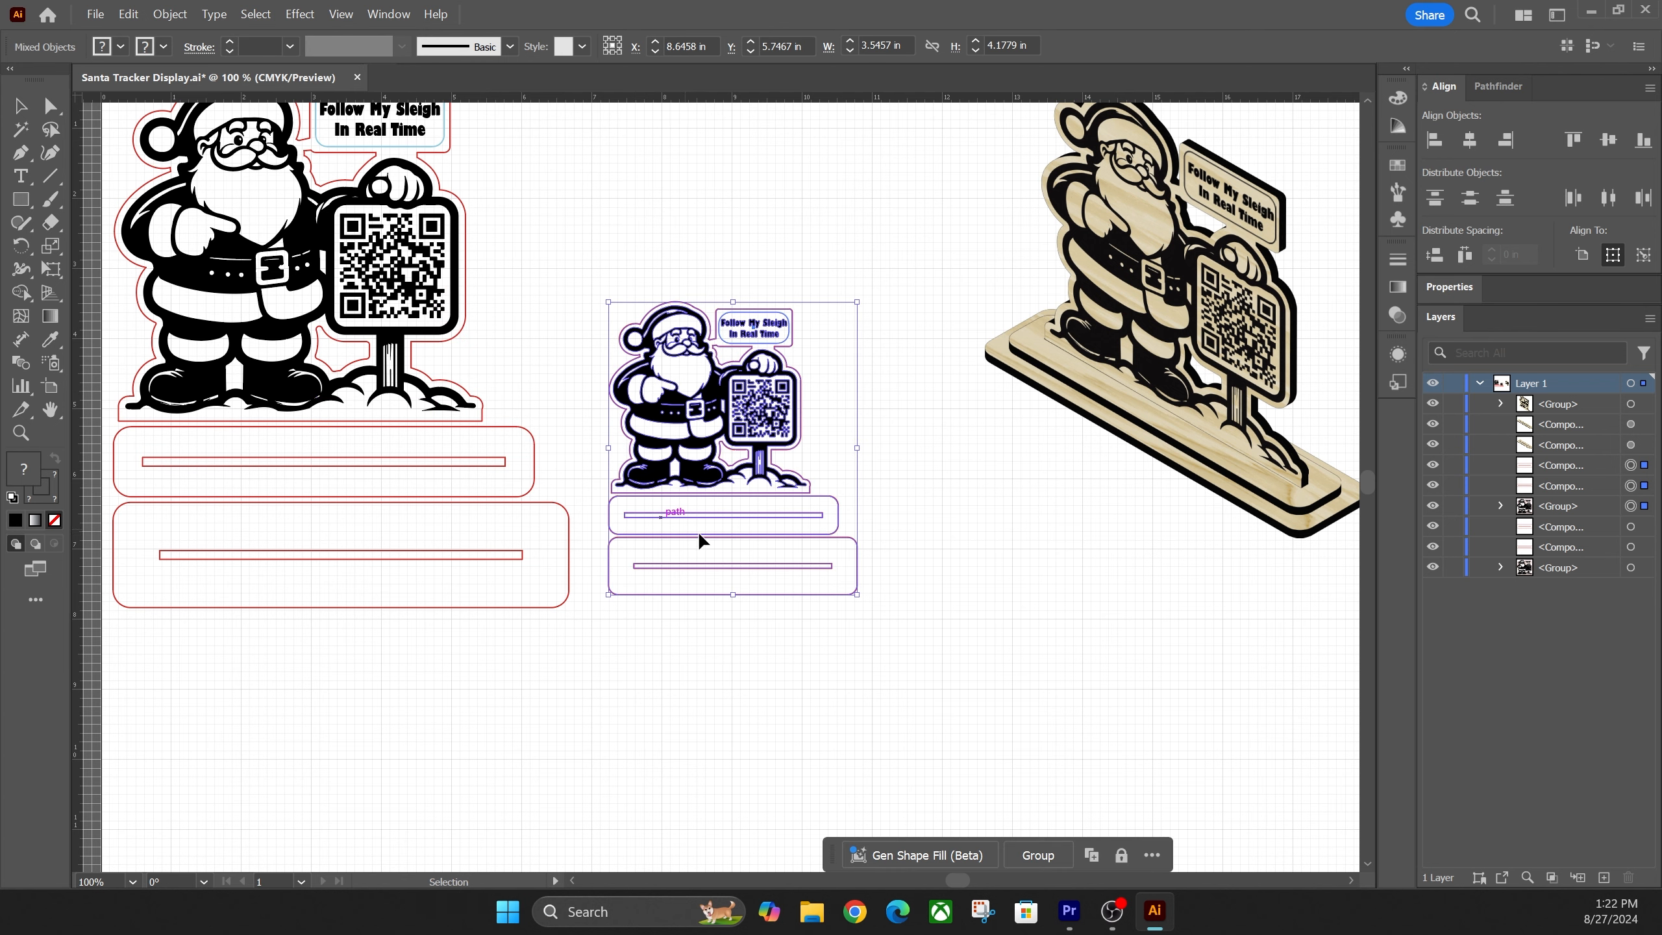
pyautogui.click(843, 492)
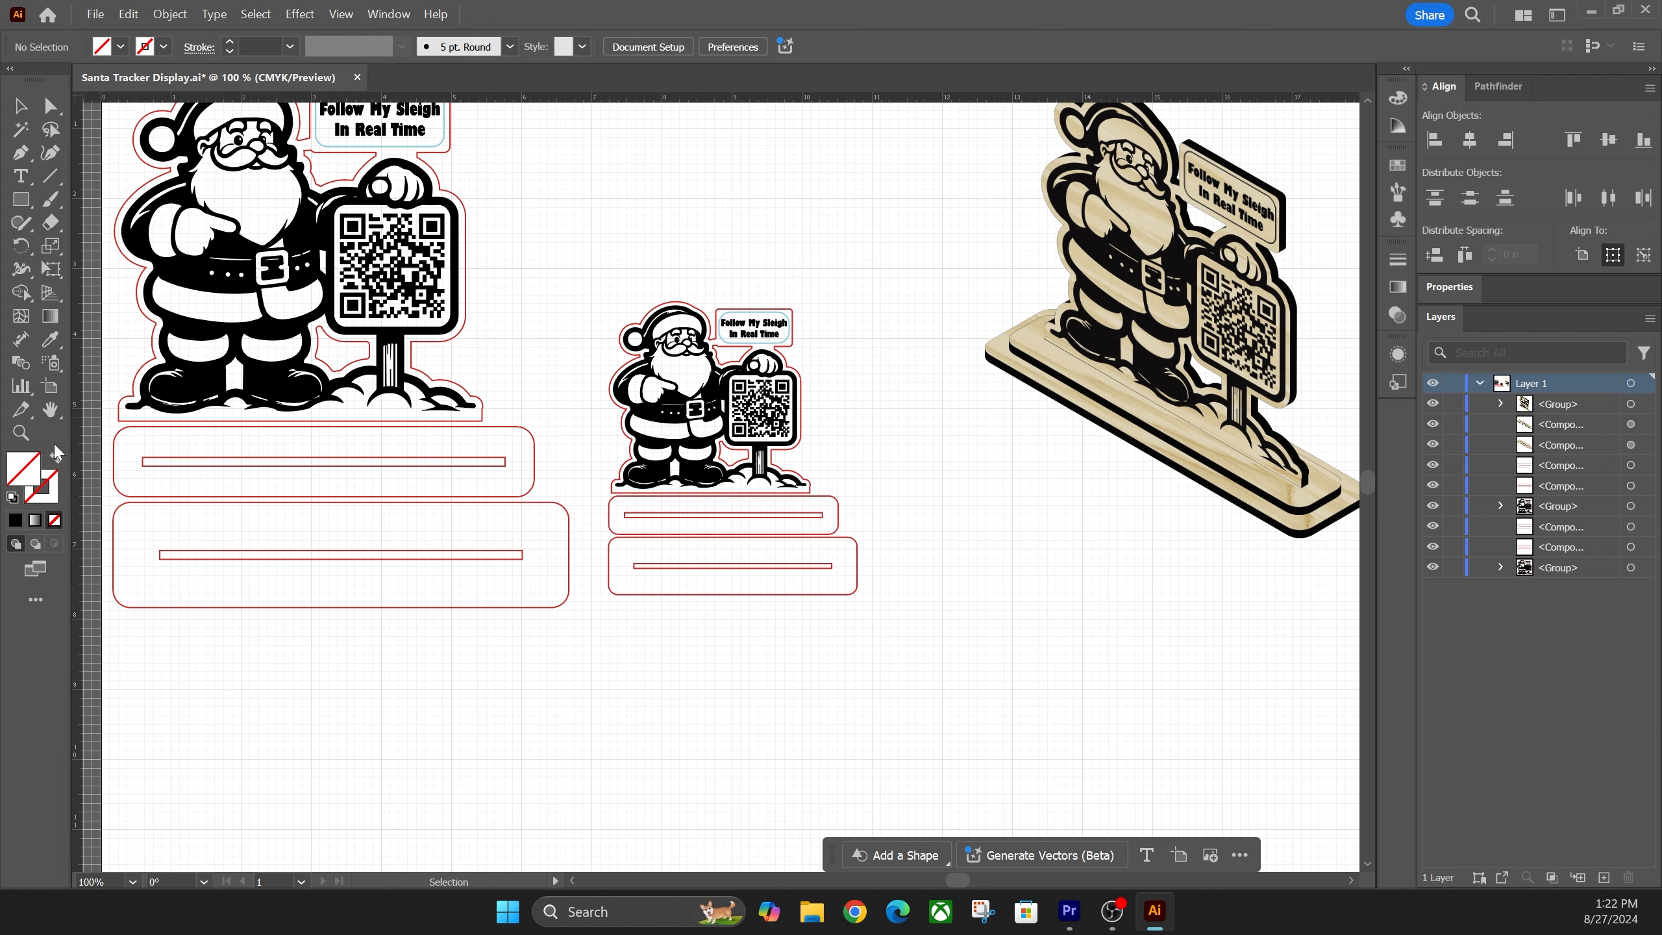
# Draw a rectangle about 1.45 by 0.2 in over the bottom edge of the small Santa outline and give it a red stroke.
pyautogui.click(20, 432)
pyautogui.click(745, 508)
pyautogui.click(738, 462)
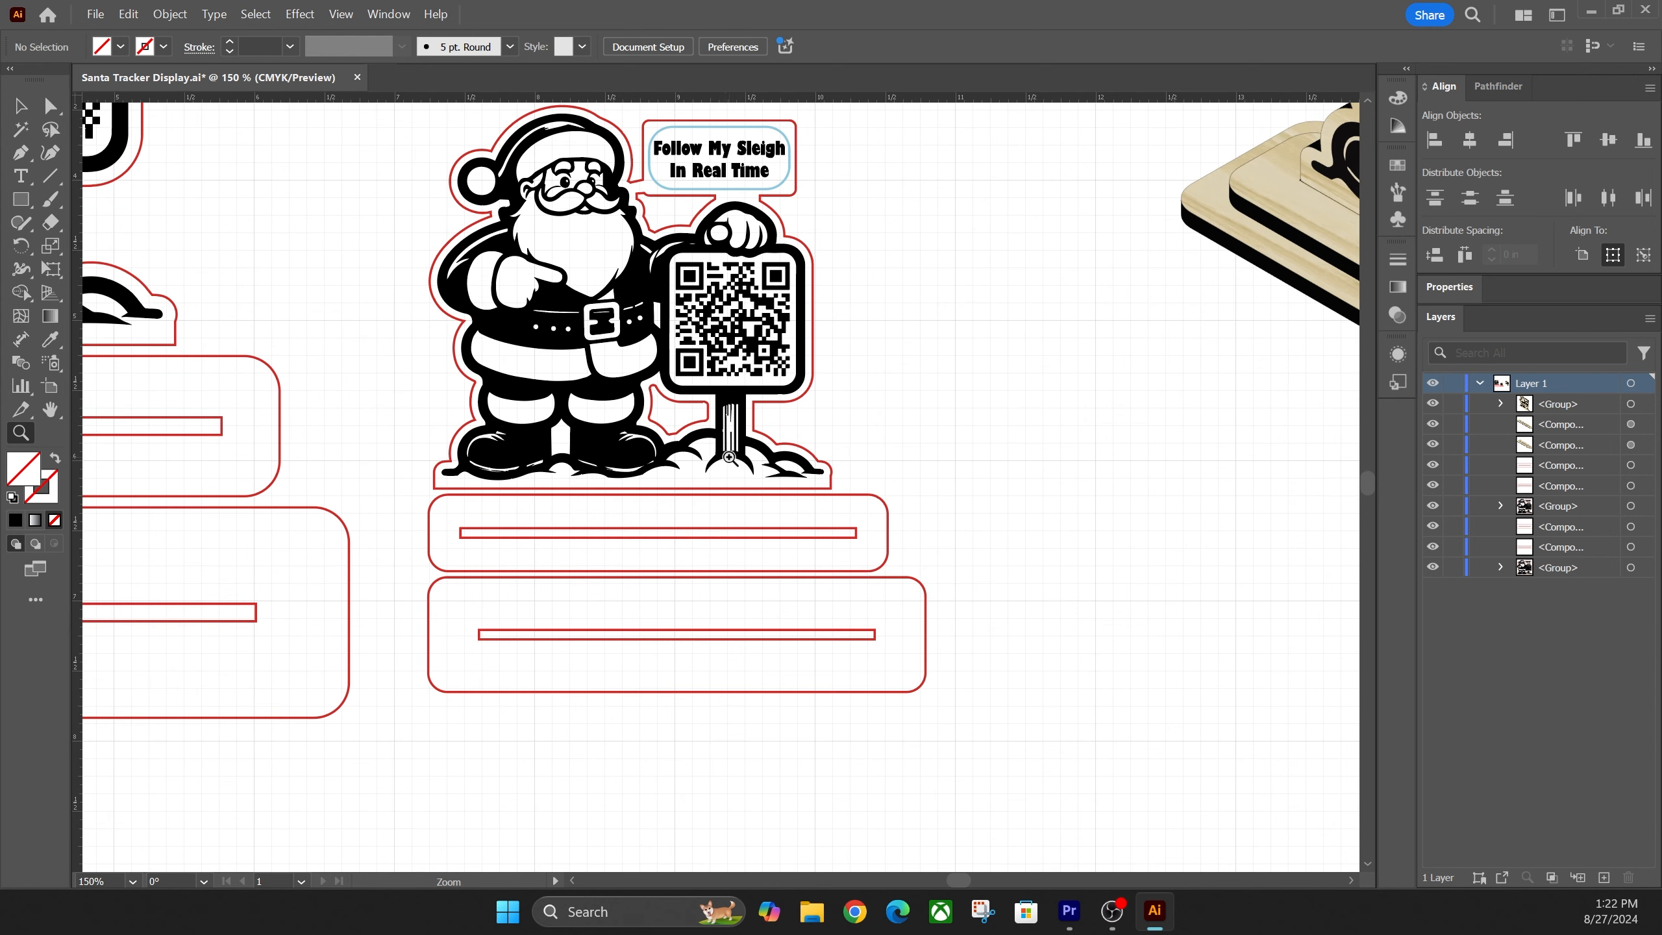
pyautogui.click(734, 520)
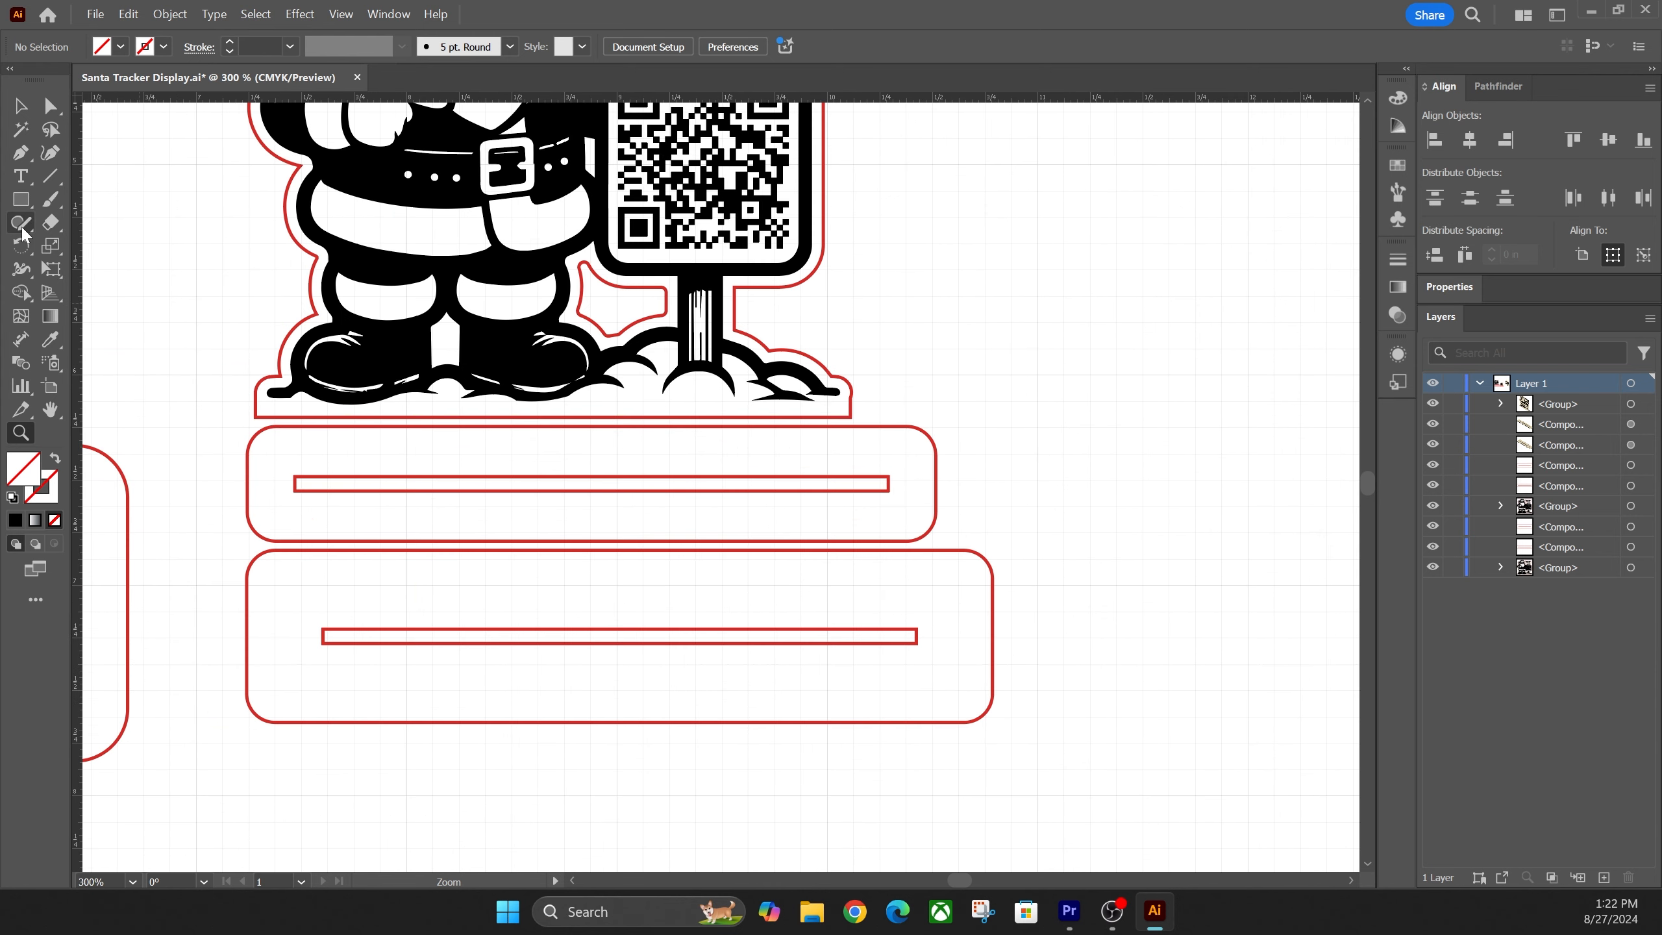
pyautogui.click(20, 199)
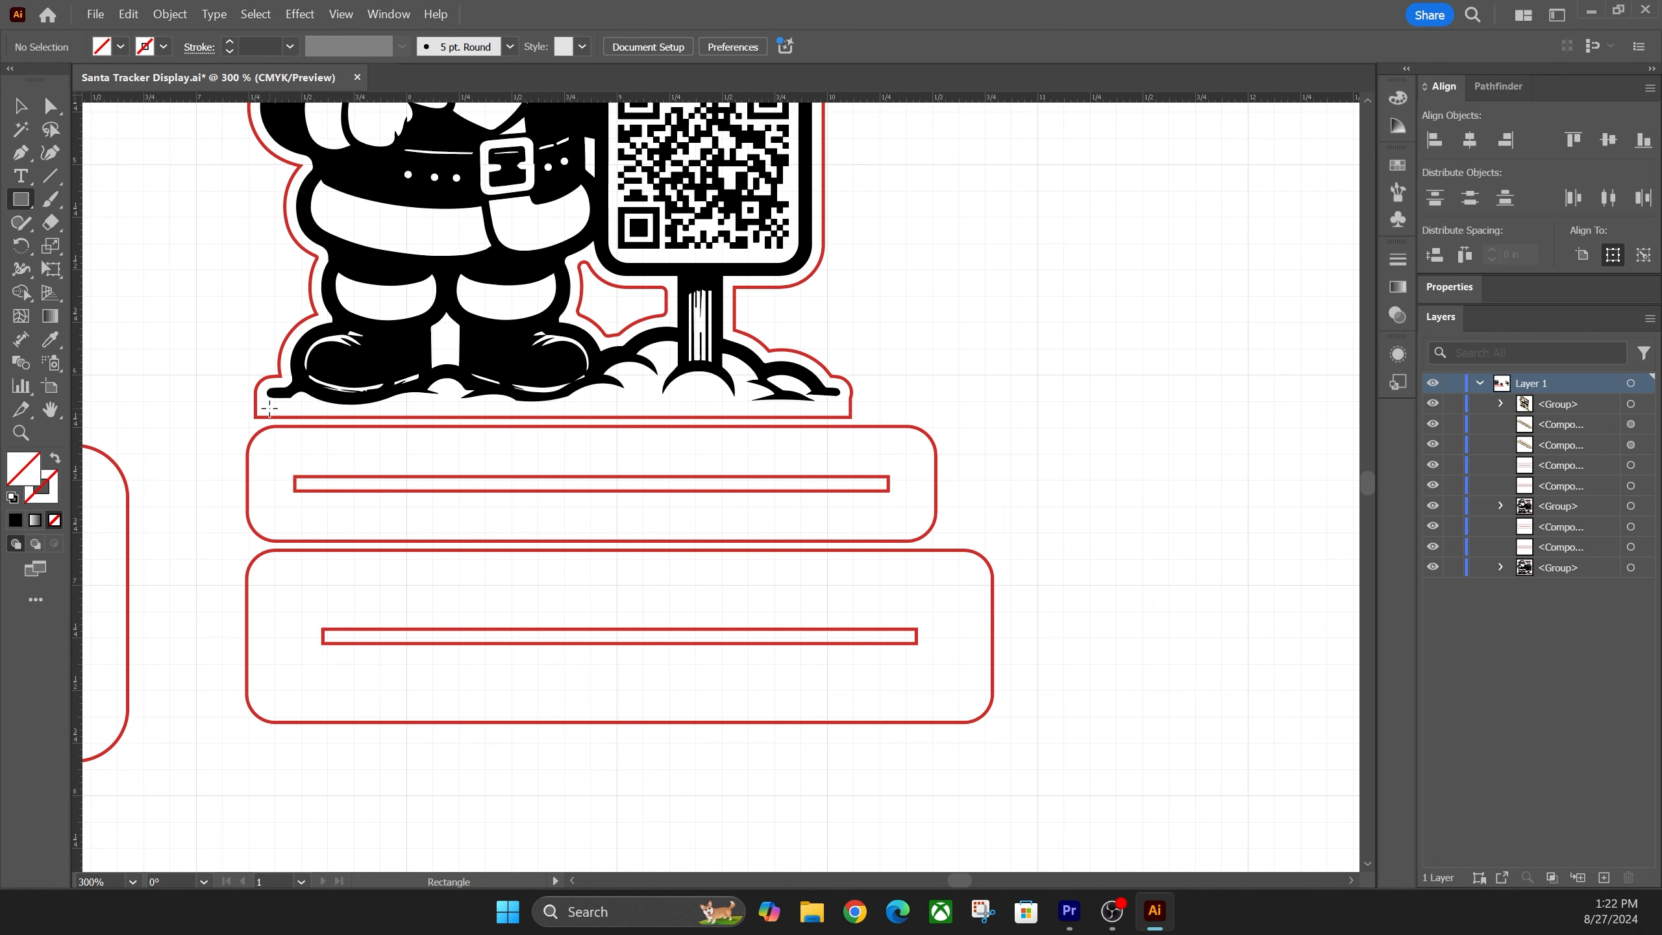
pyautogui.moveTo(268, 407); pyautogui.dragTo(574, 450)
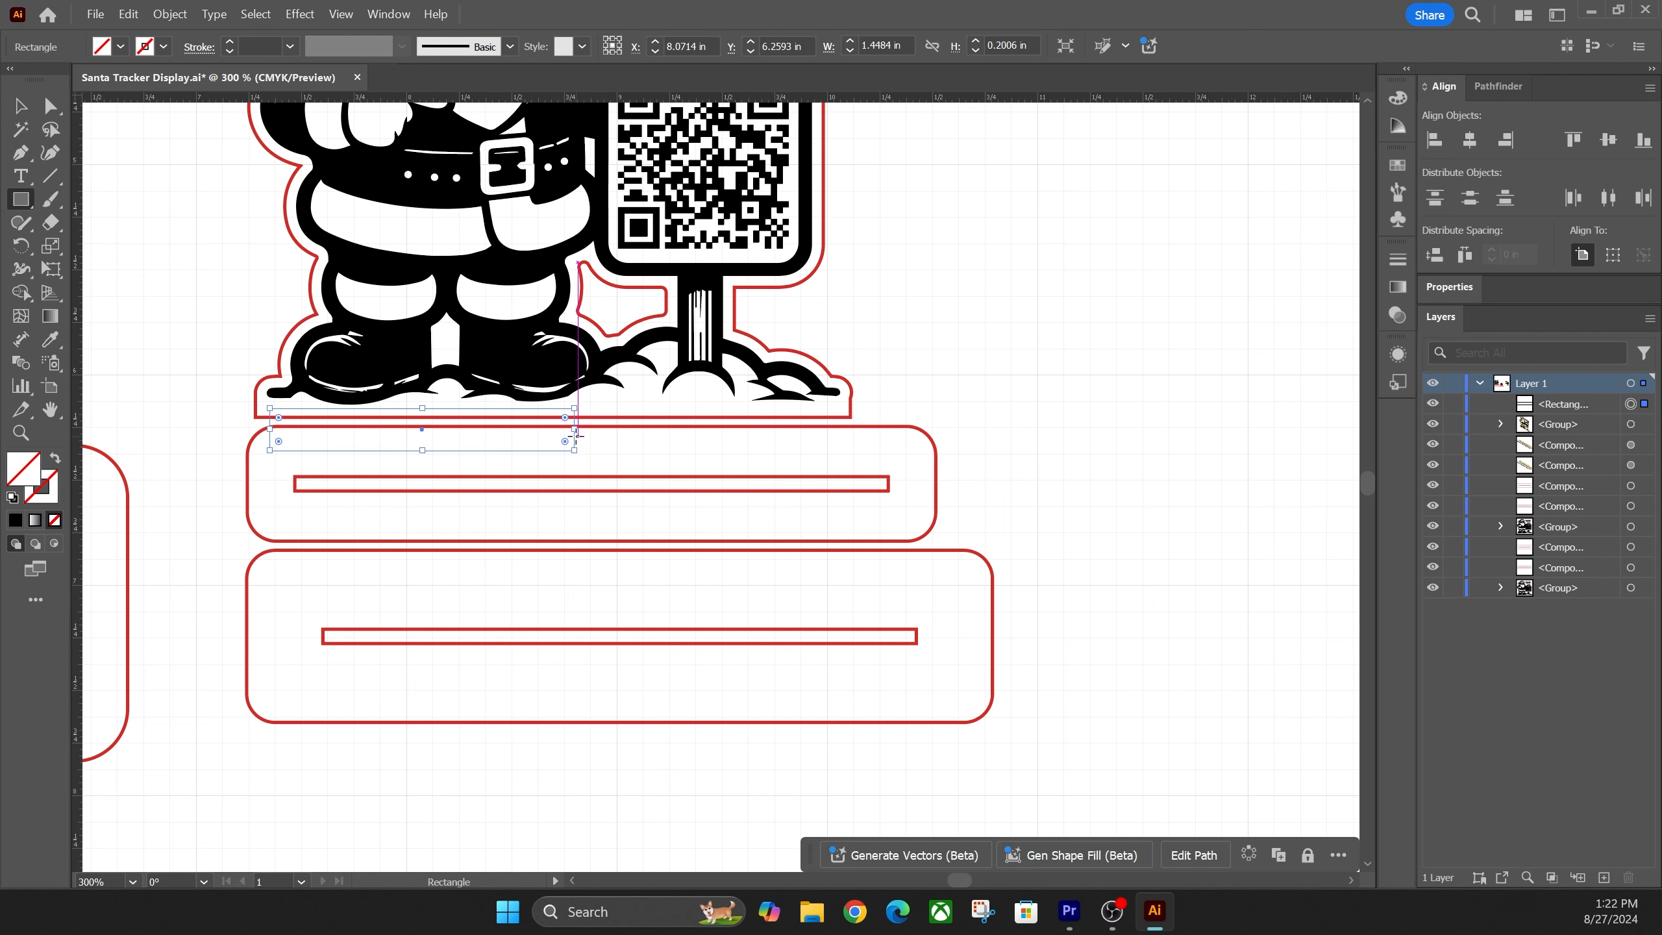
pyautogui.click(163, 46)
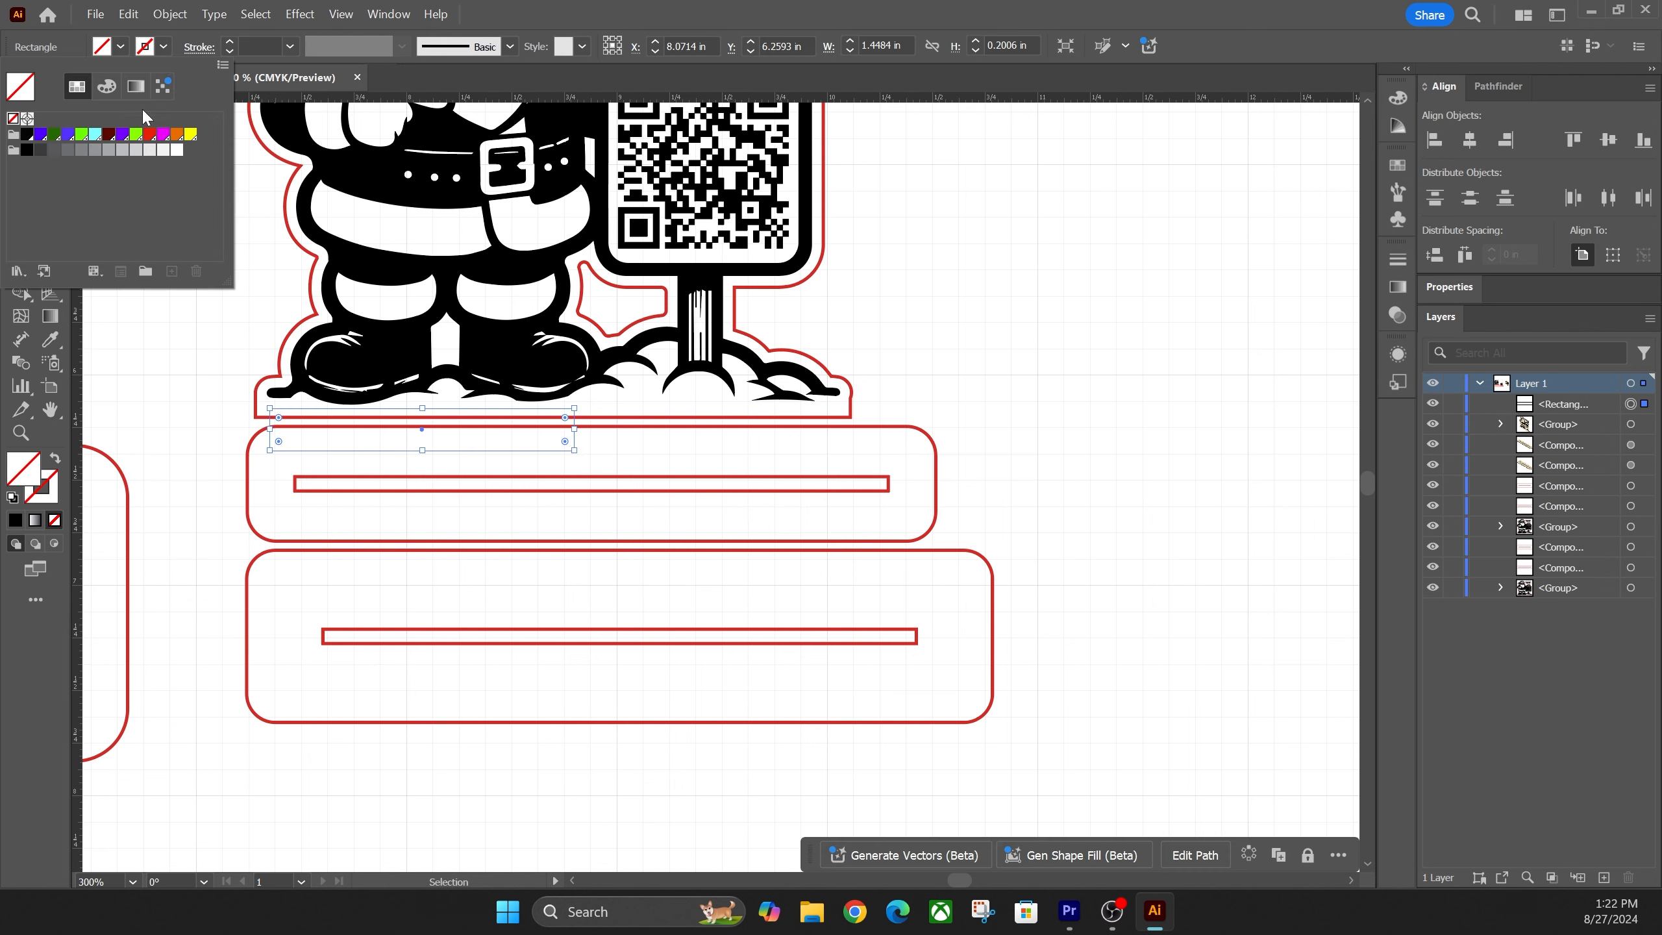
pyautogui.click(149, 135)
pyautogui.click(164, 46)
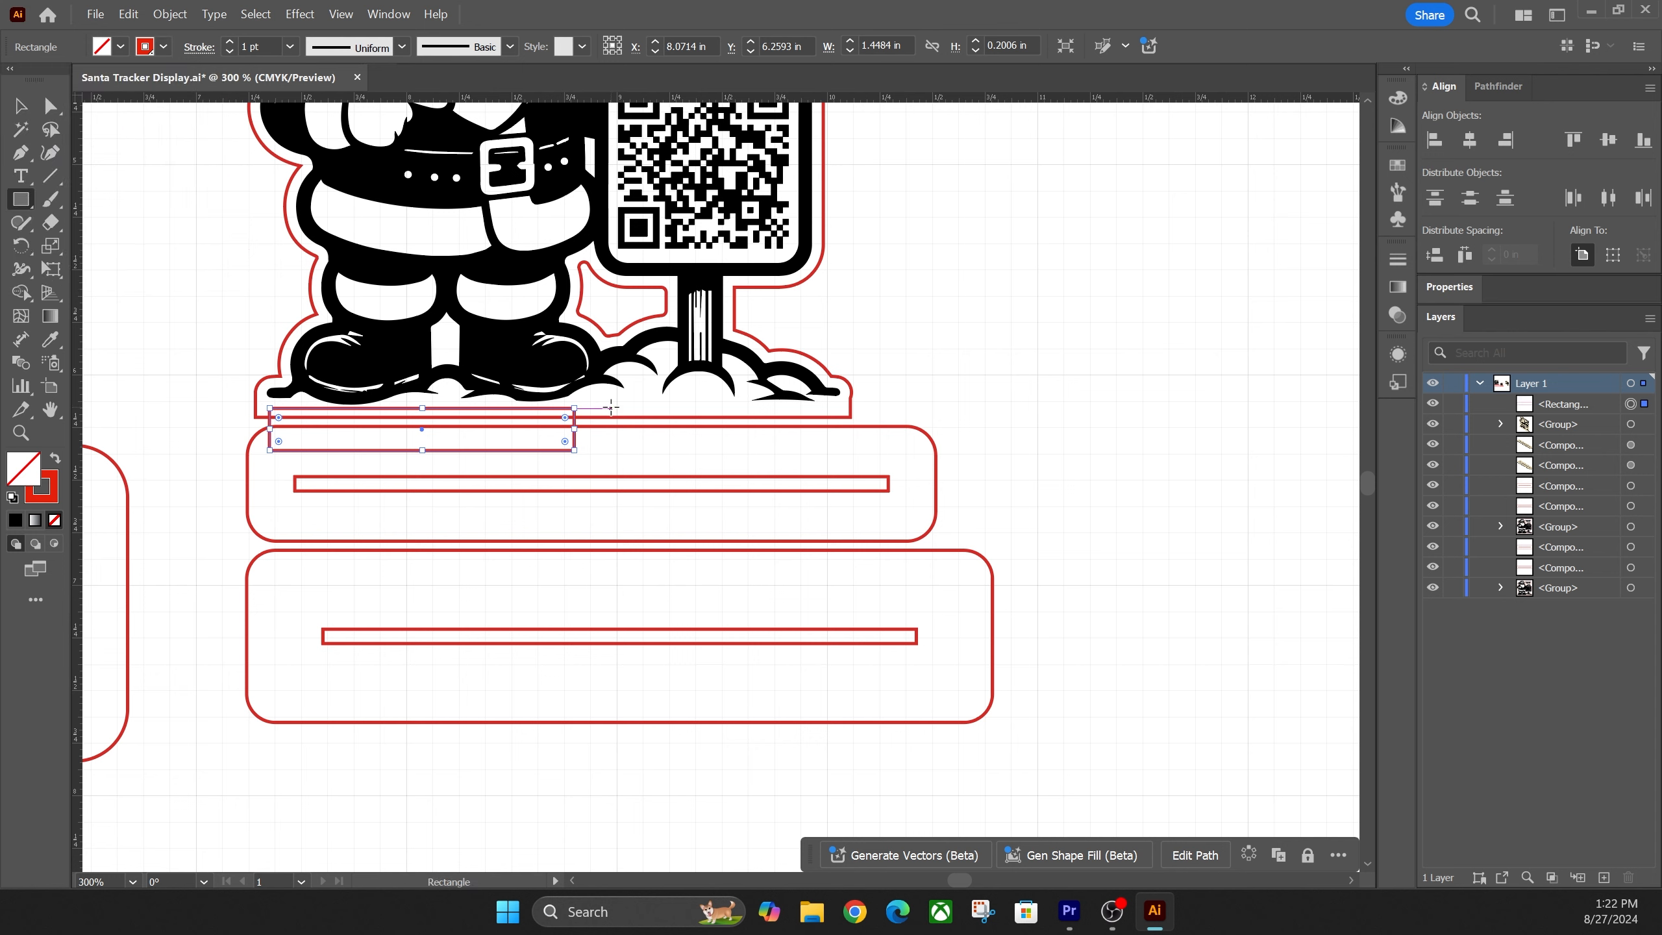
# Stretch the rectangle to span the full bottom edge of the small Santa outline, and reduce its width by 0.013 in.
pyautogui.moveTo(575, 430); pyautogui.dragTo(851, 414)
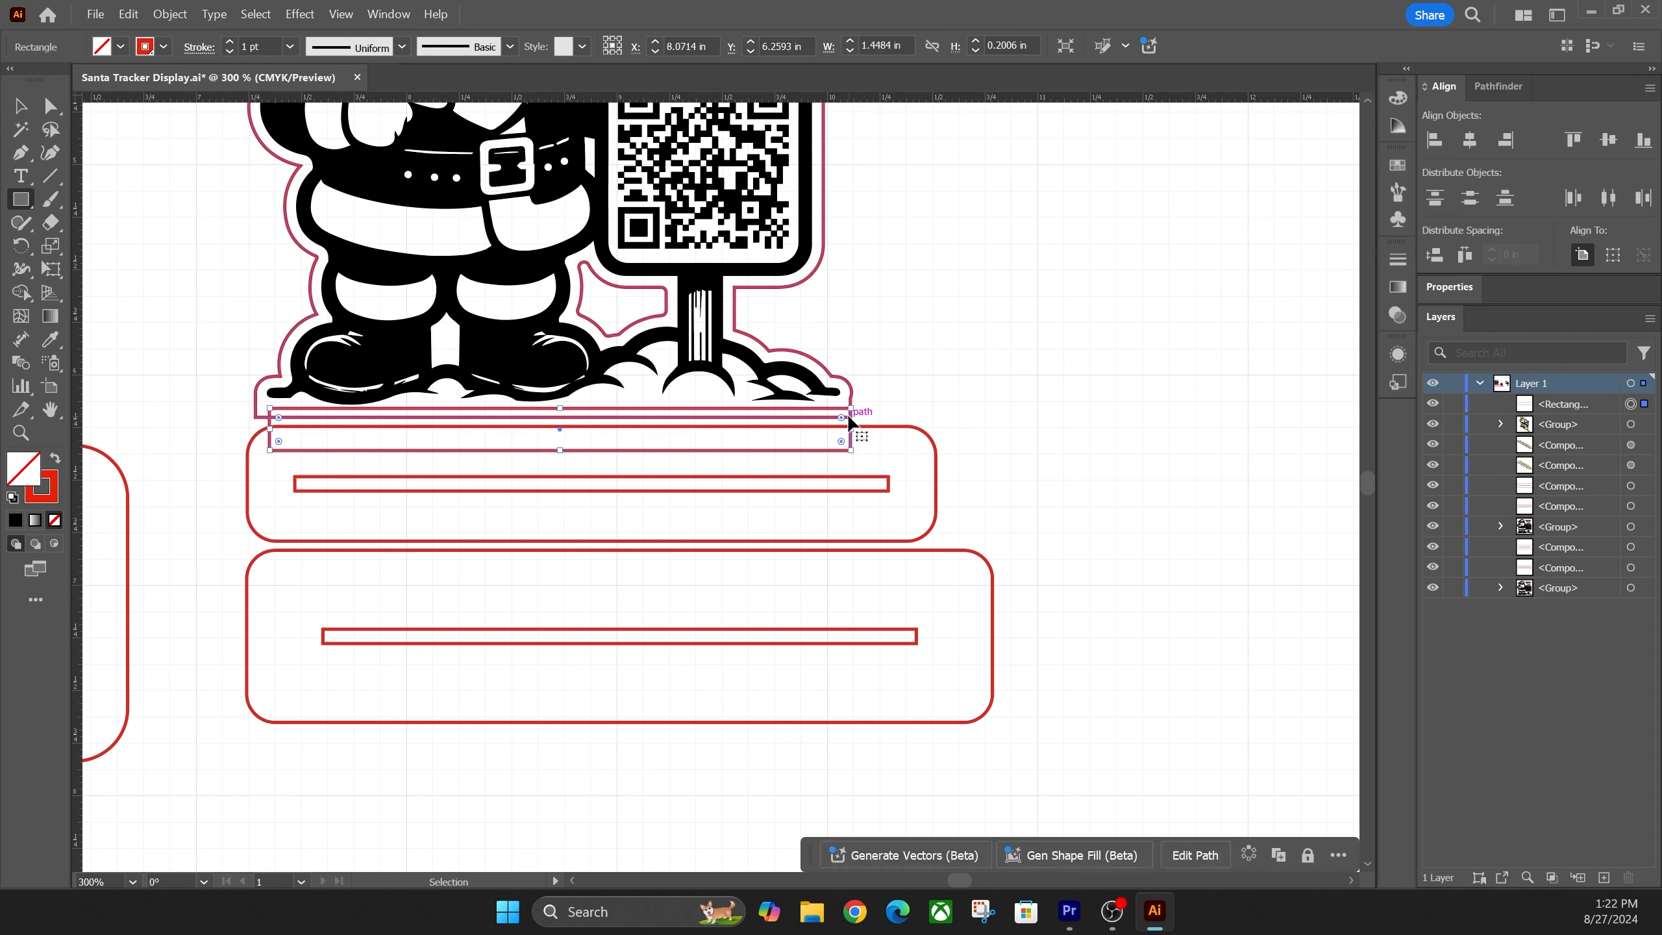
pyautogui.moveTo(269, 429); pyautogui.dragTo(256, 417)
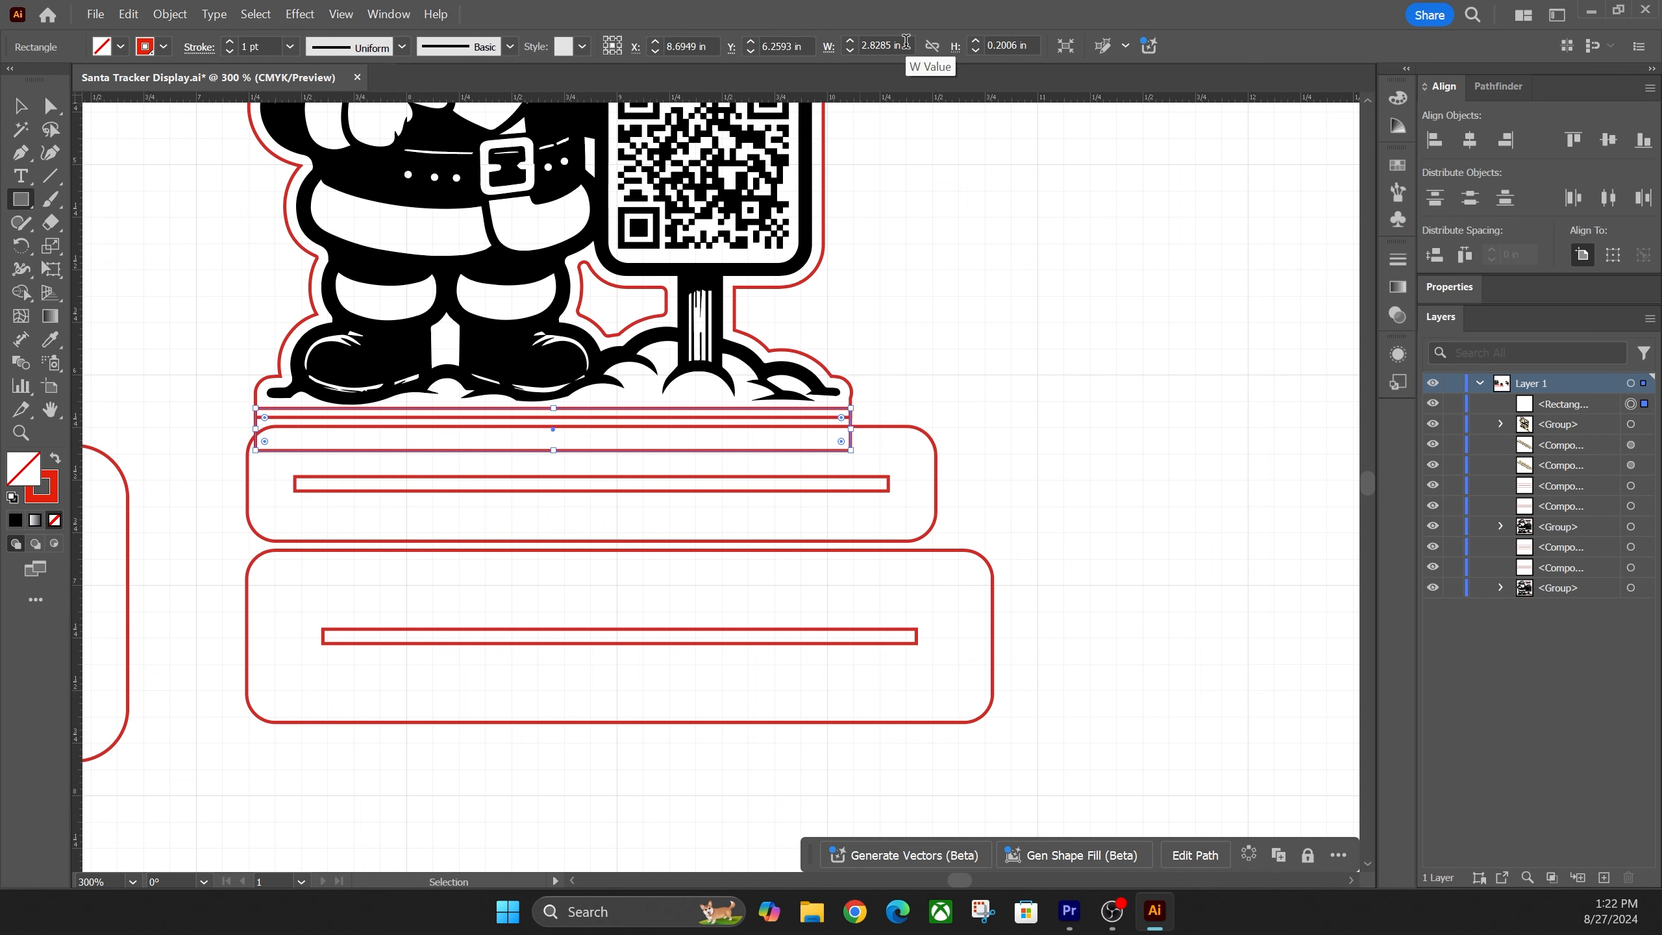
pyautogui.moveTo(906, 42); pyautogui.dragTo(896, 45)
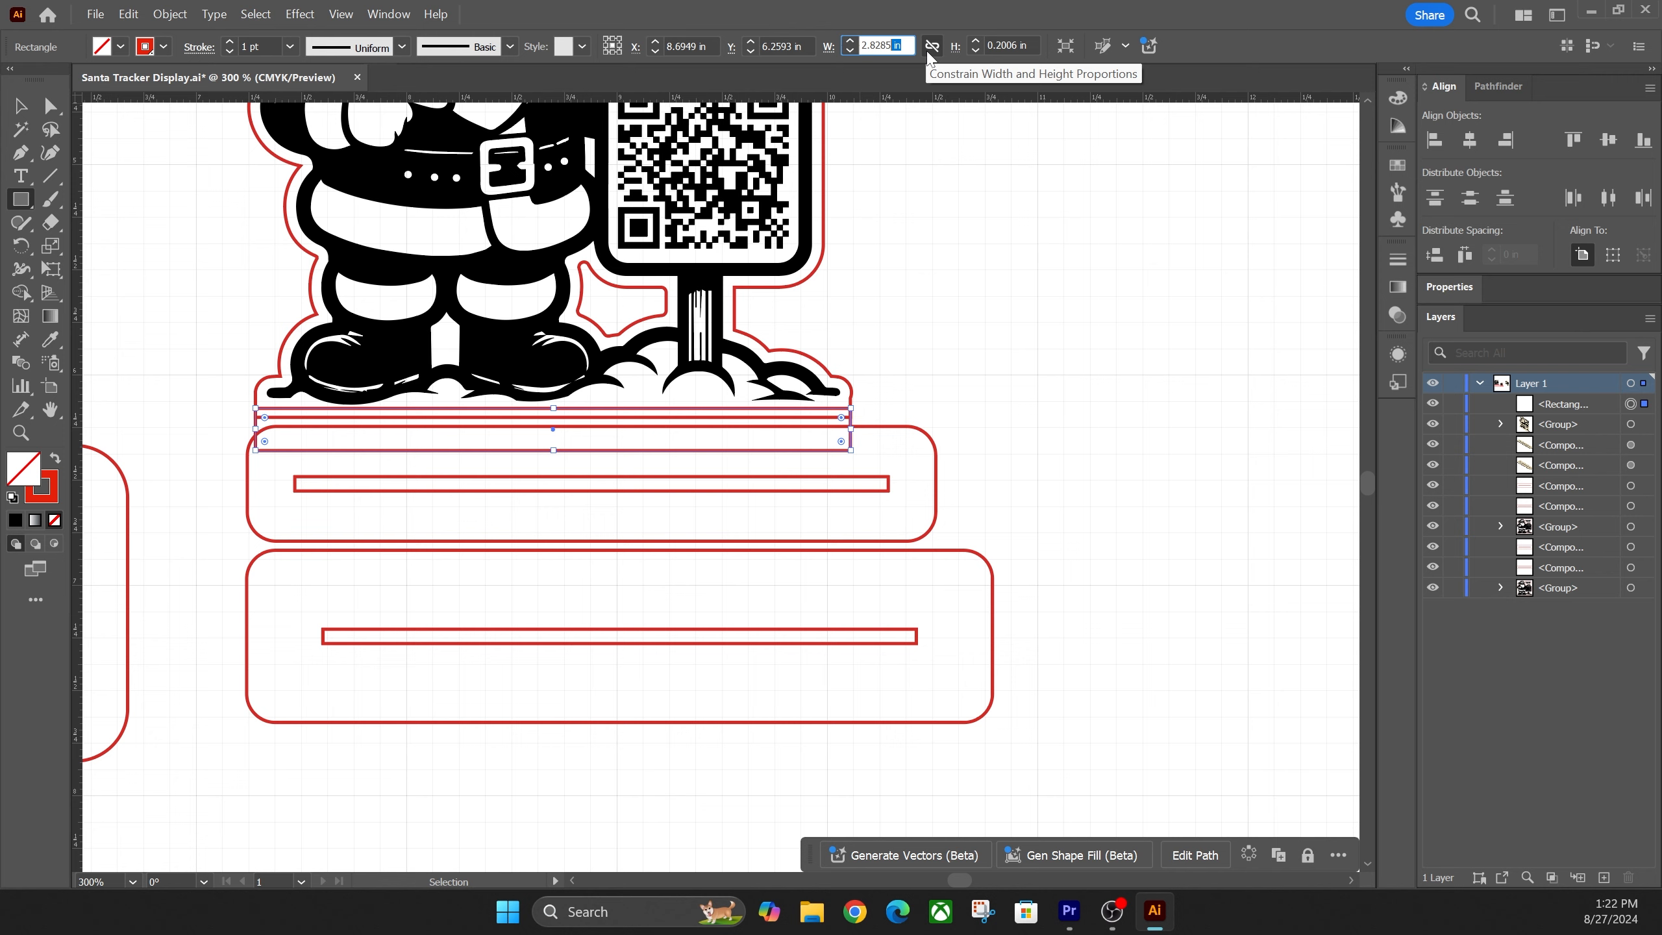
pyautogui.write('-.013')
pyautogui.press('Return')
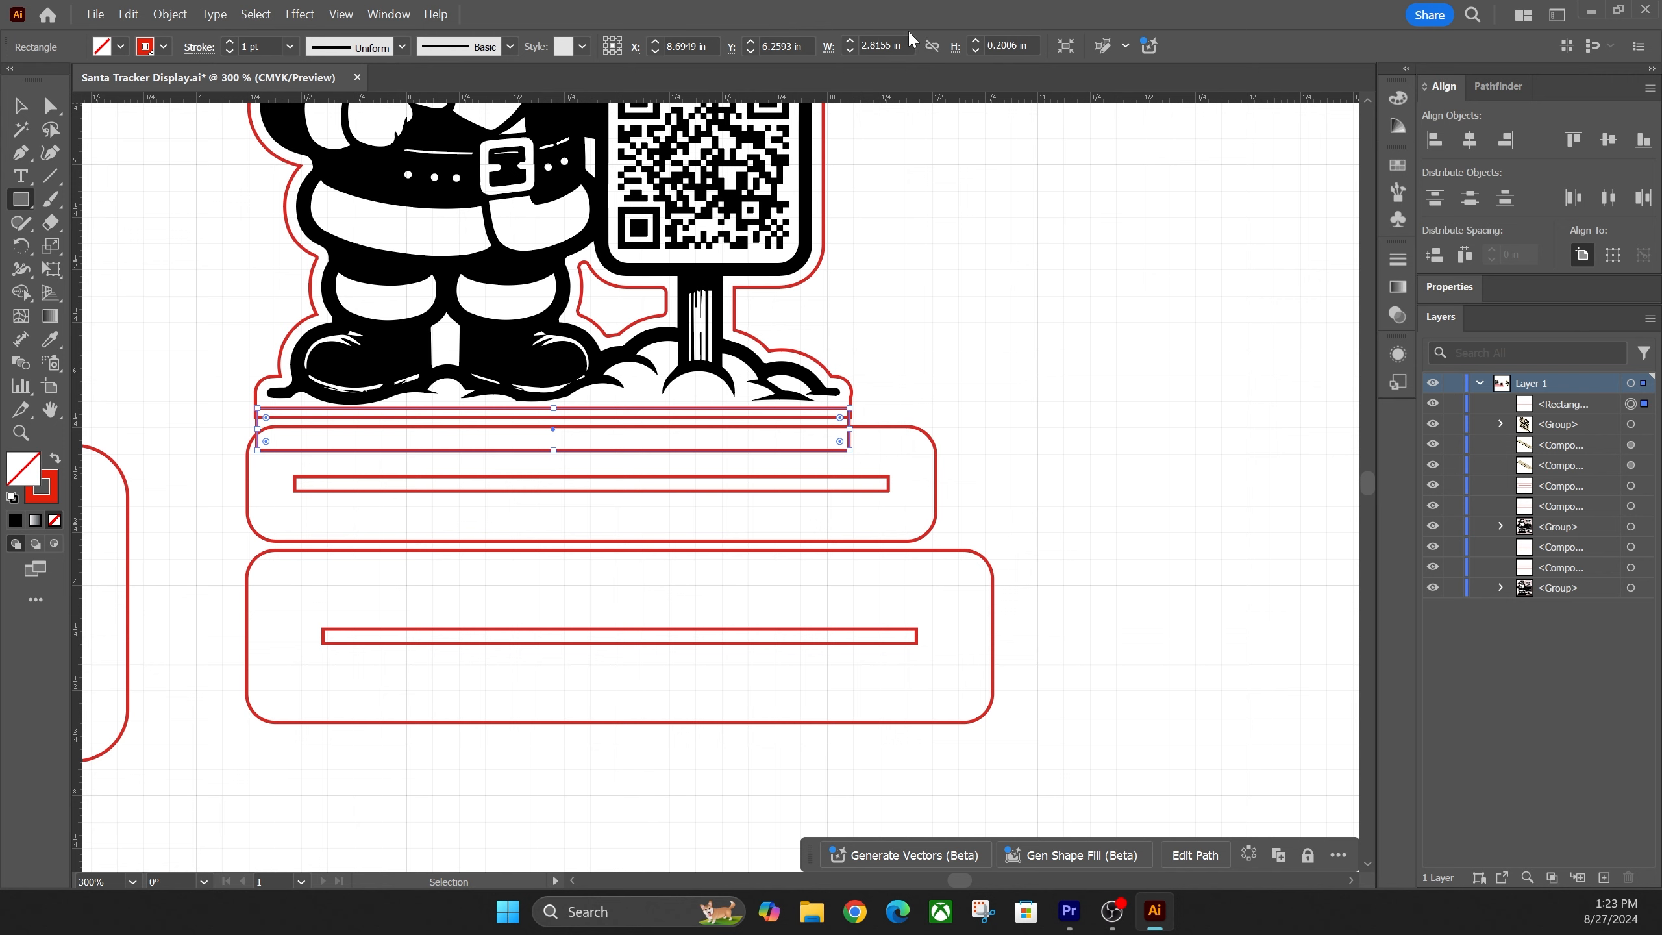
# Copy the measuring rectangle's width value and delete the rectangle.
pyautogui.moveTo(904, 46); pyautogui.dragTo(850, 47)
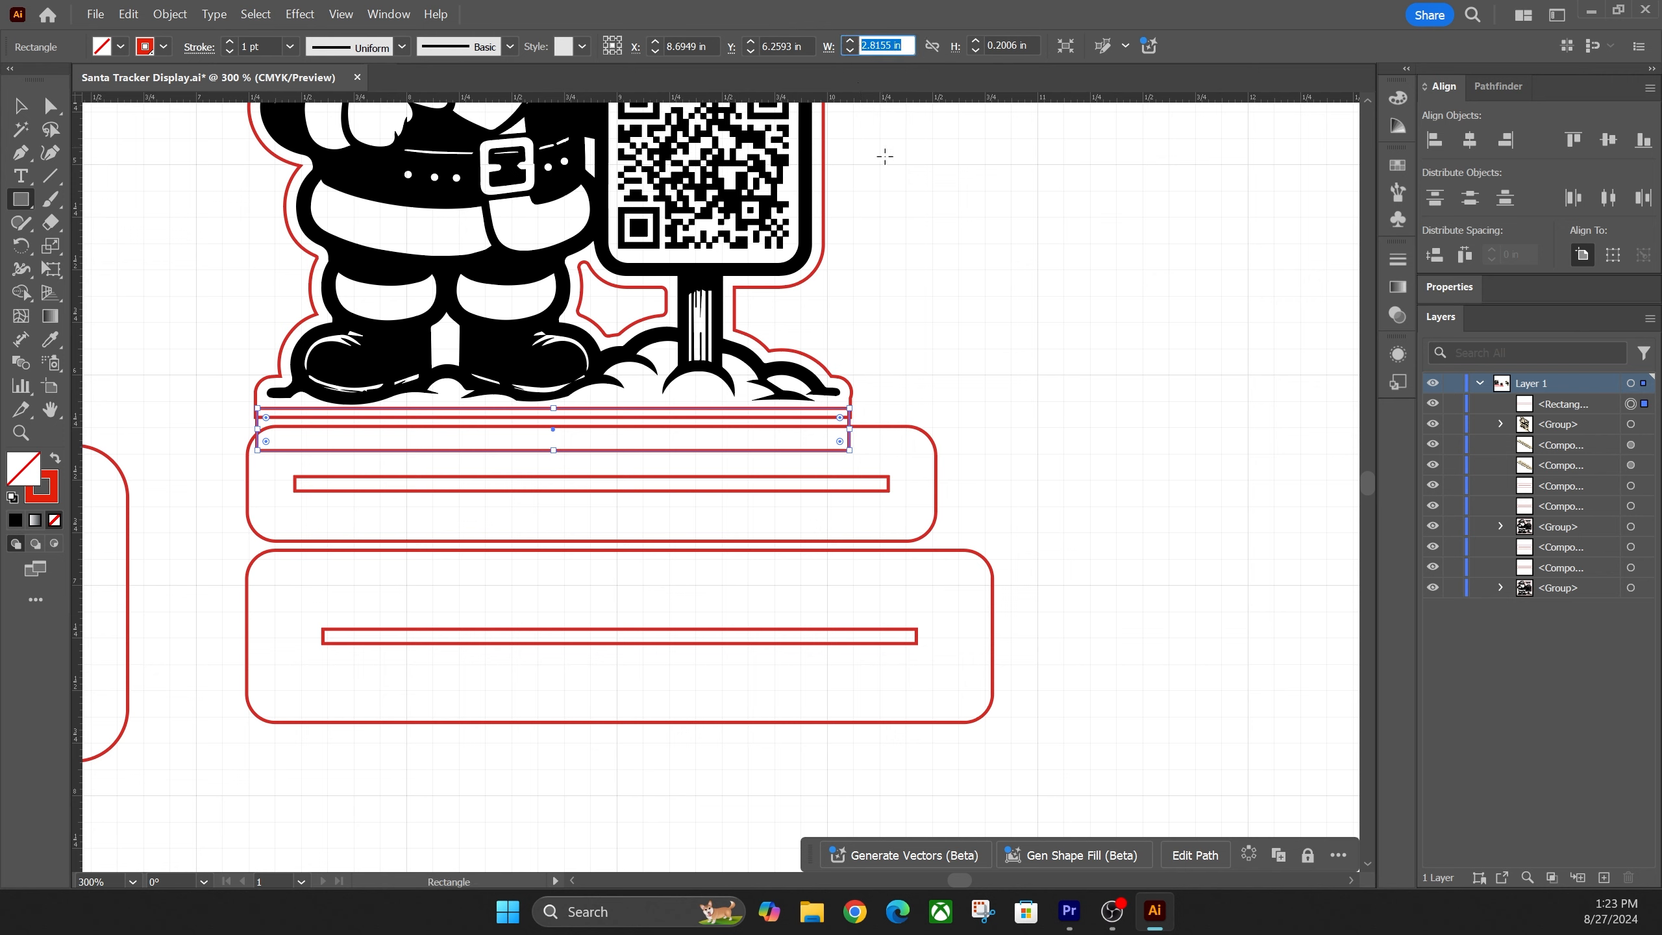
pyautogui.click(21, 109)
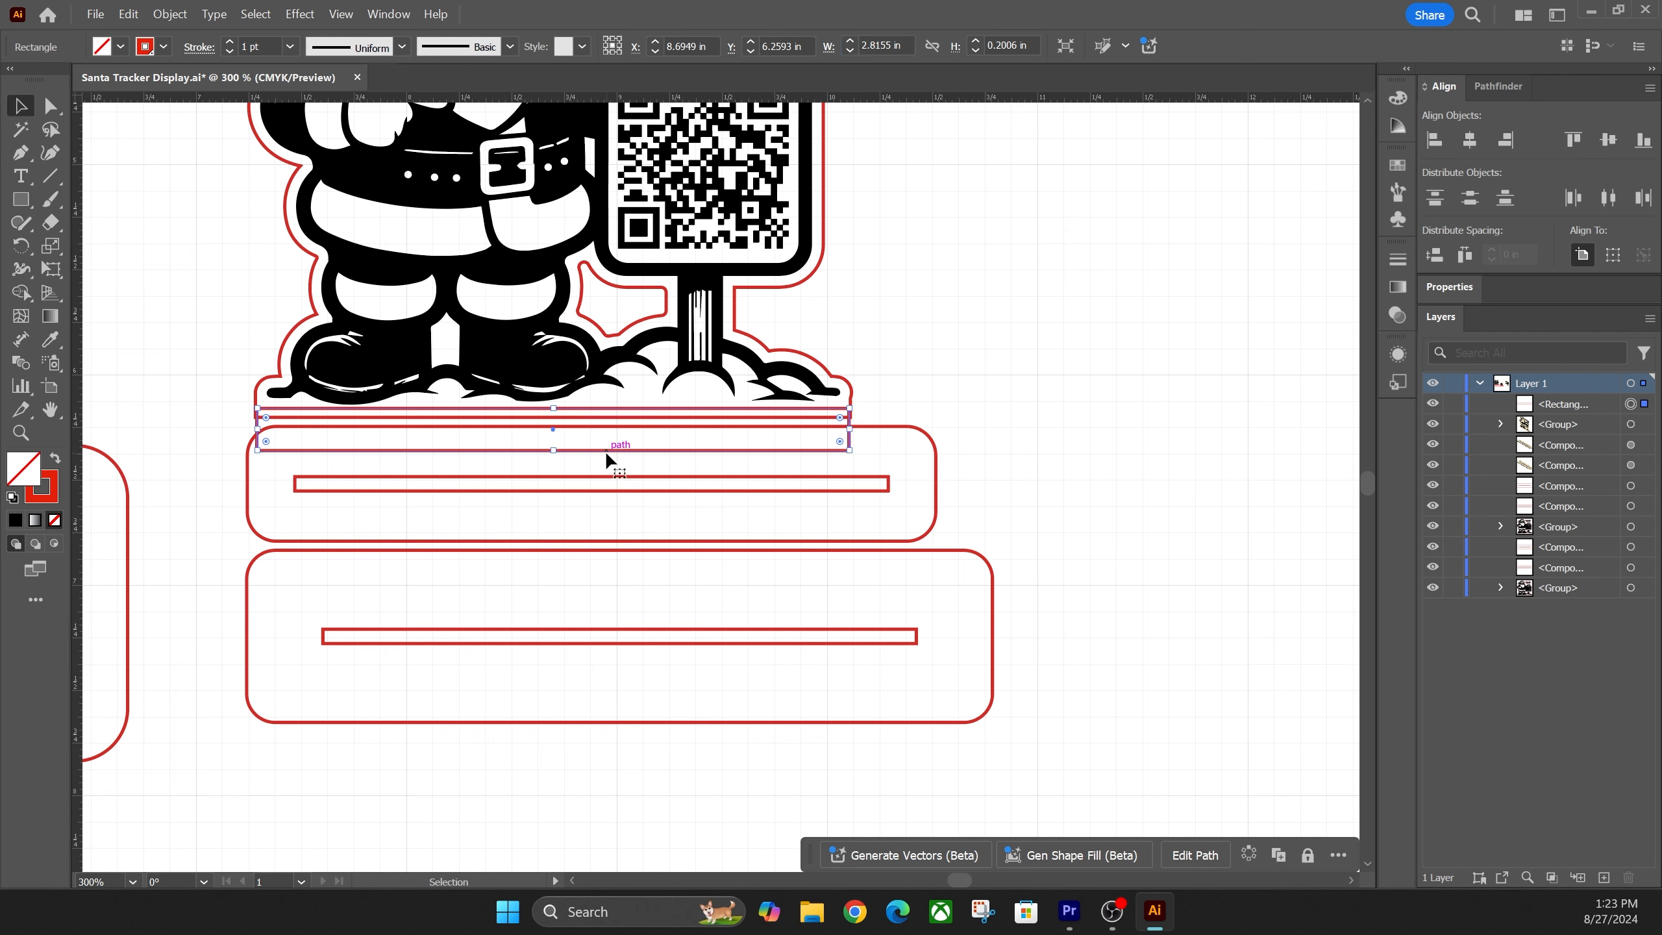
pyautogui.press('Delete')
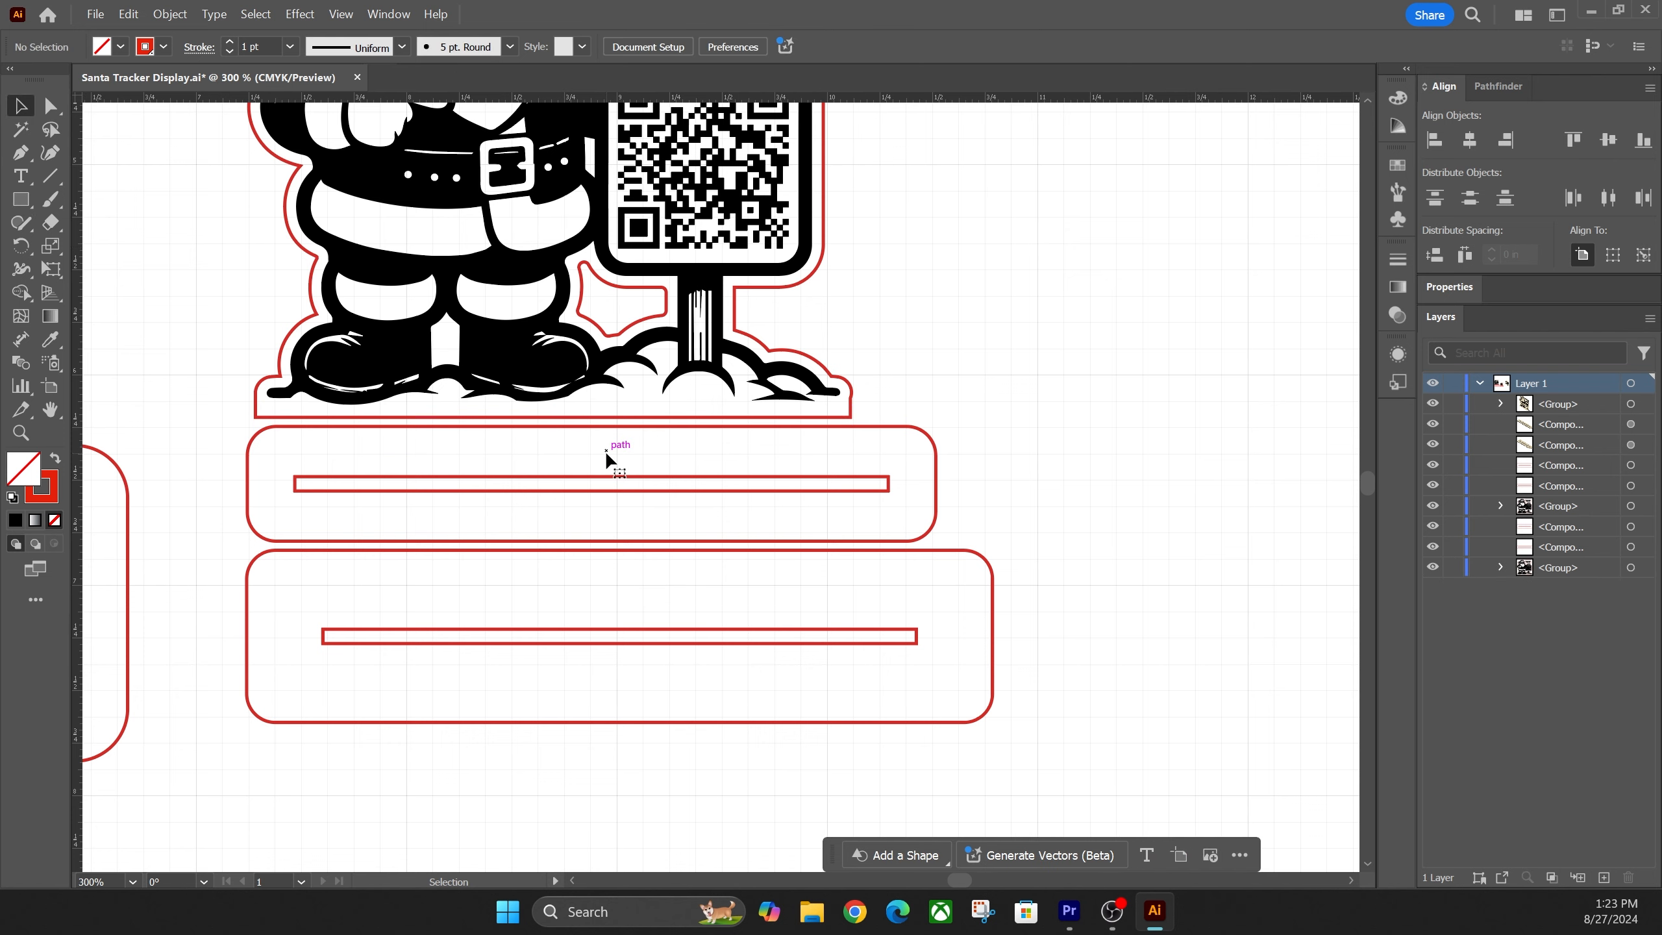
# Isolate the slot in the duplicate's smaller base plate and set it to 2.8155 in wide and 0.125 in high.
pyautogui.click(618, 483)
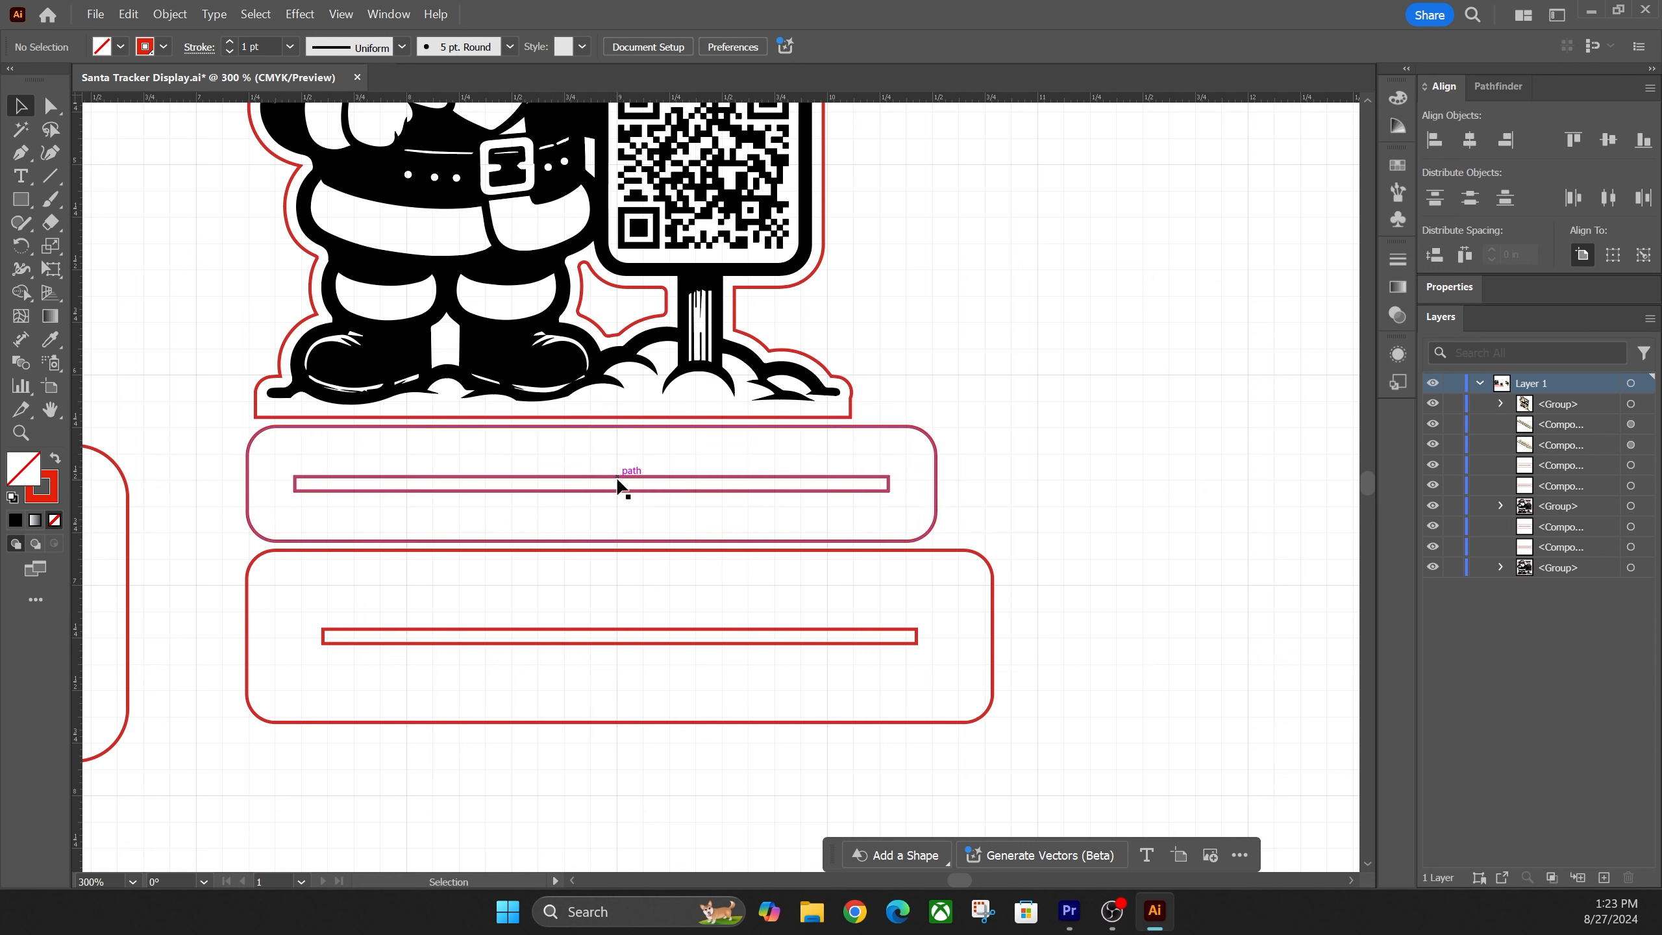
pyautogui.rightClick(708, 477)
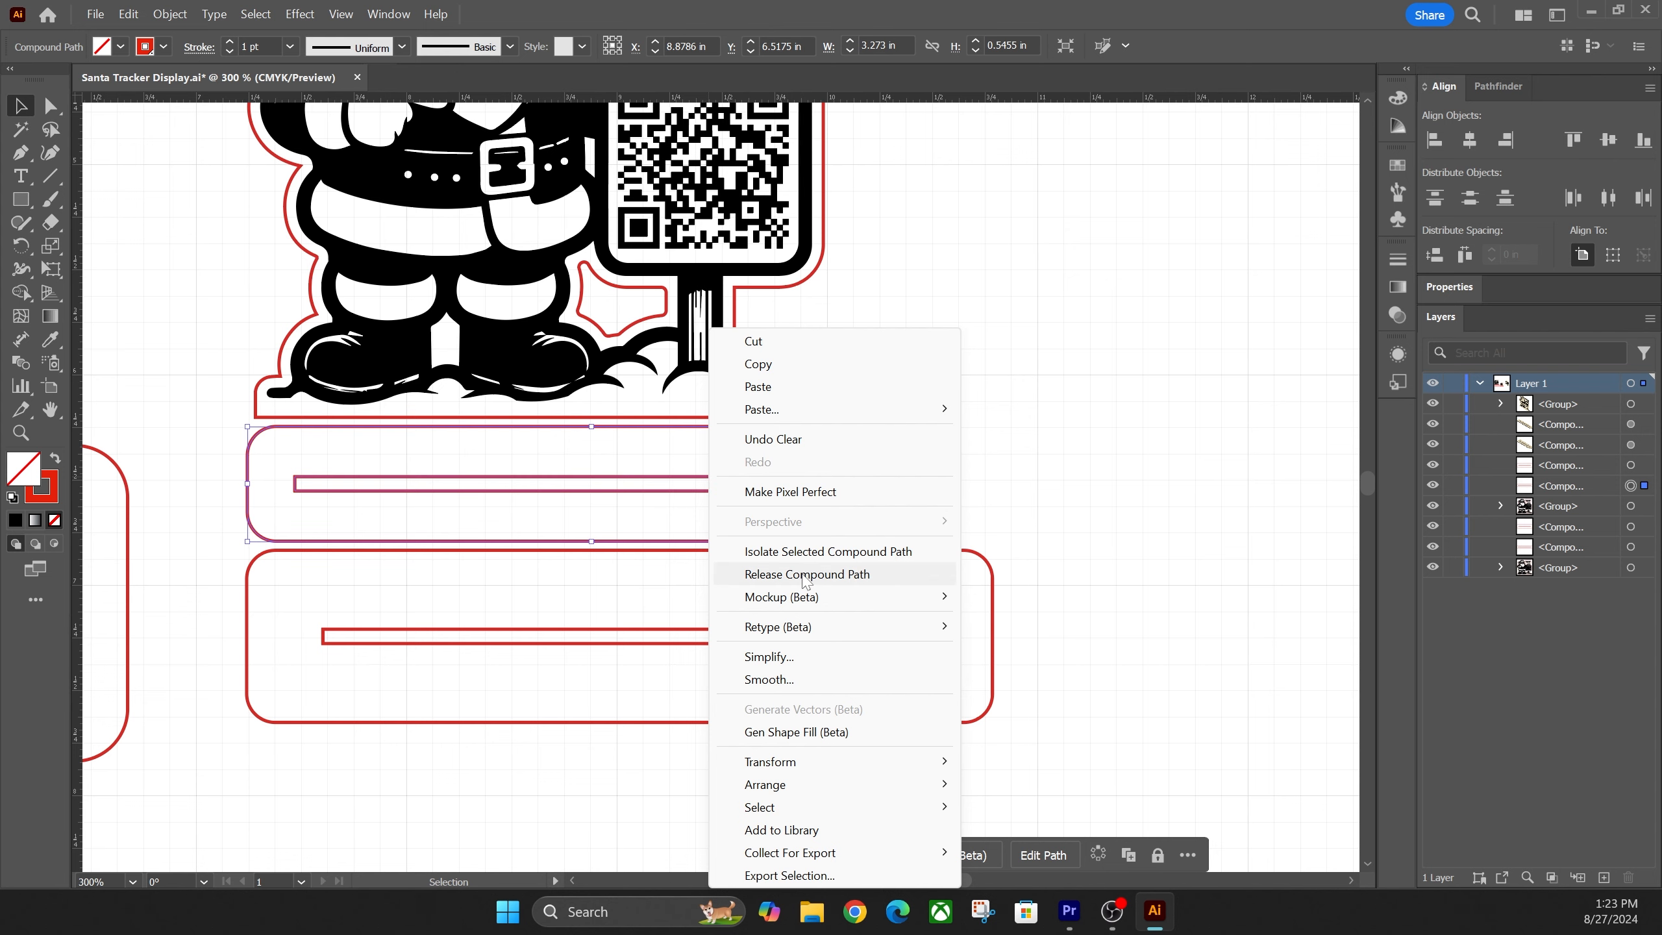
pyautogui.click(627, 516)
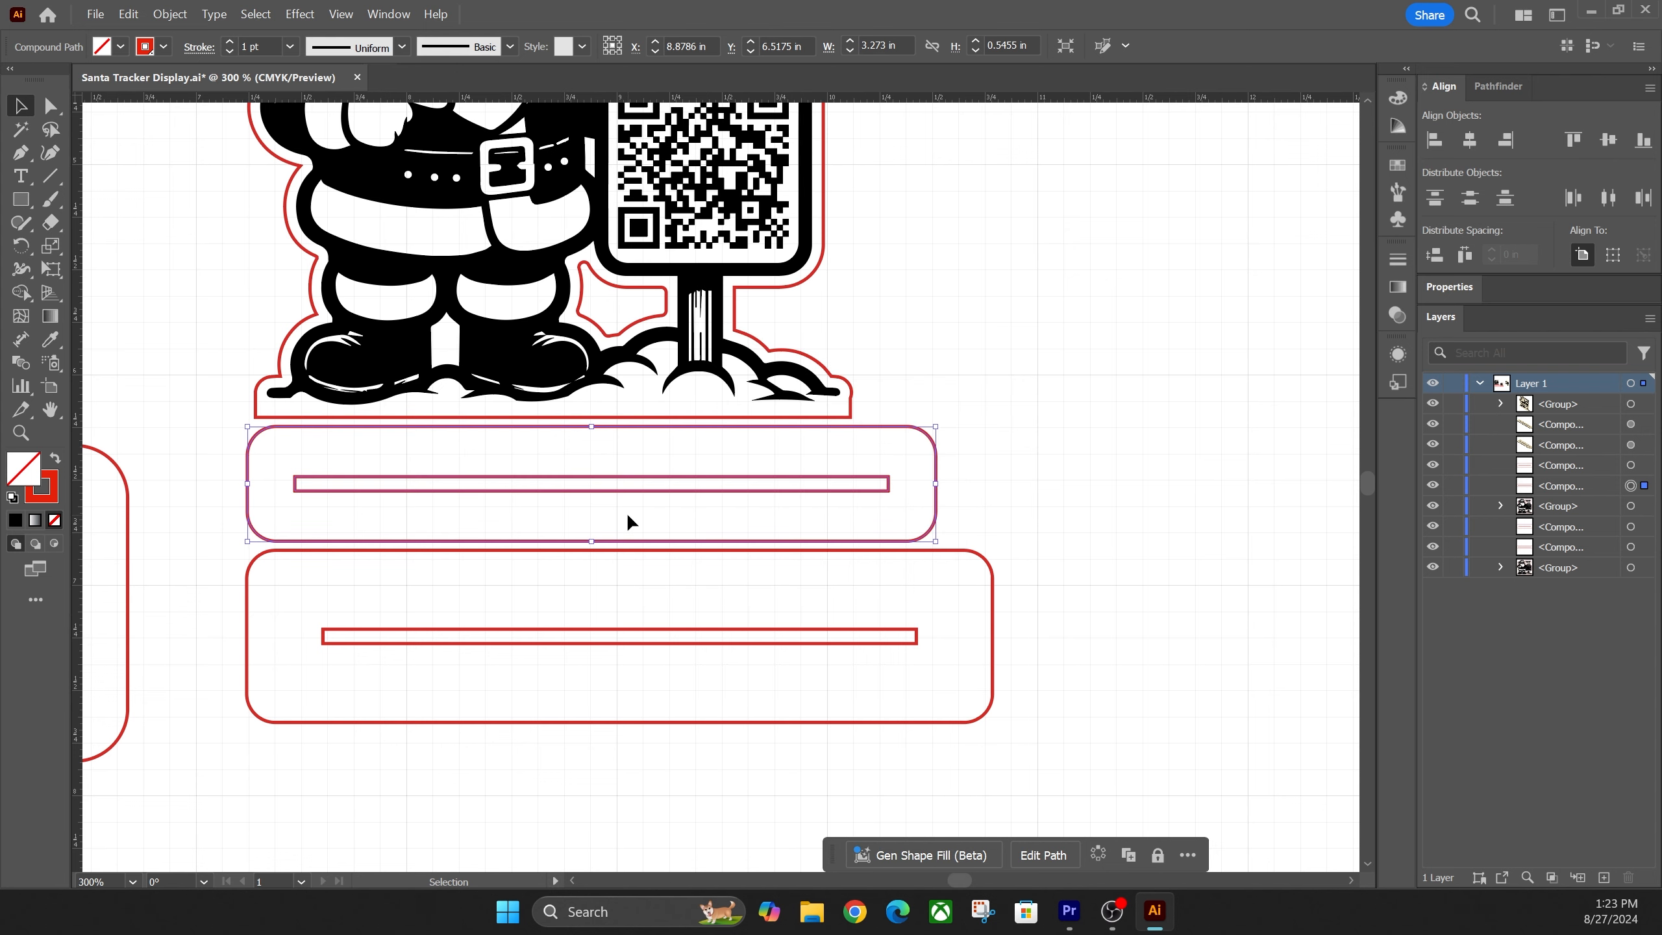
pyautogui.doubleClick(667, 489)
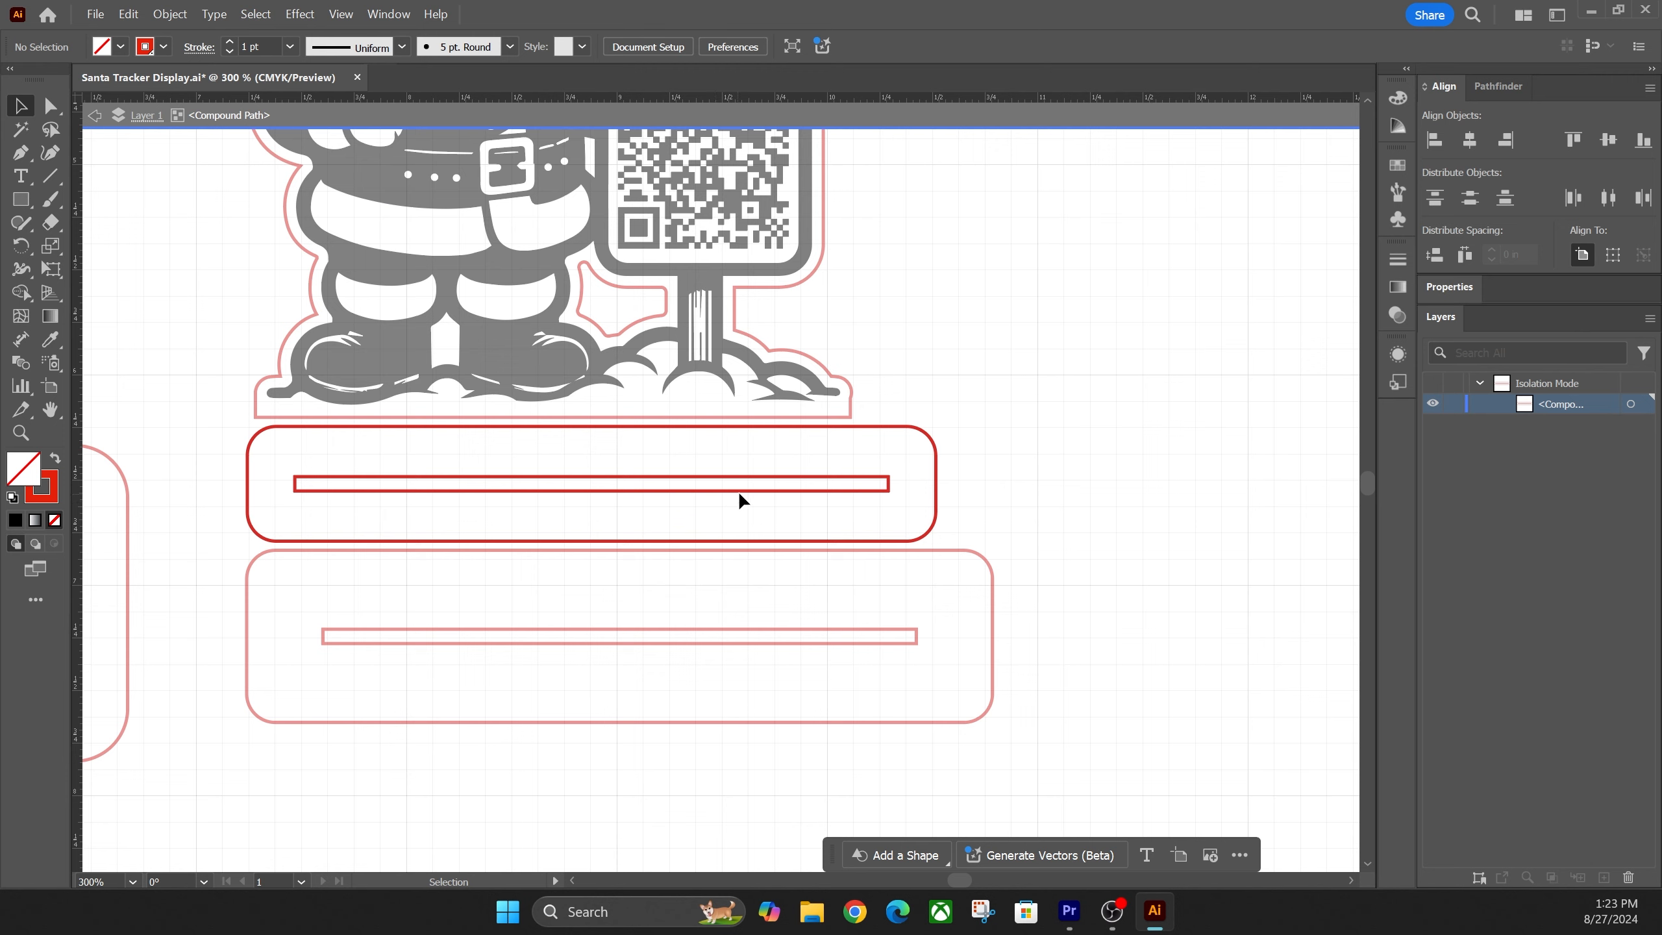
pyautogui.click(678, 489)
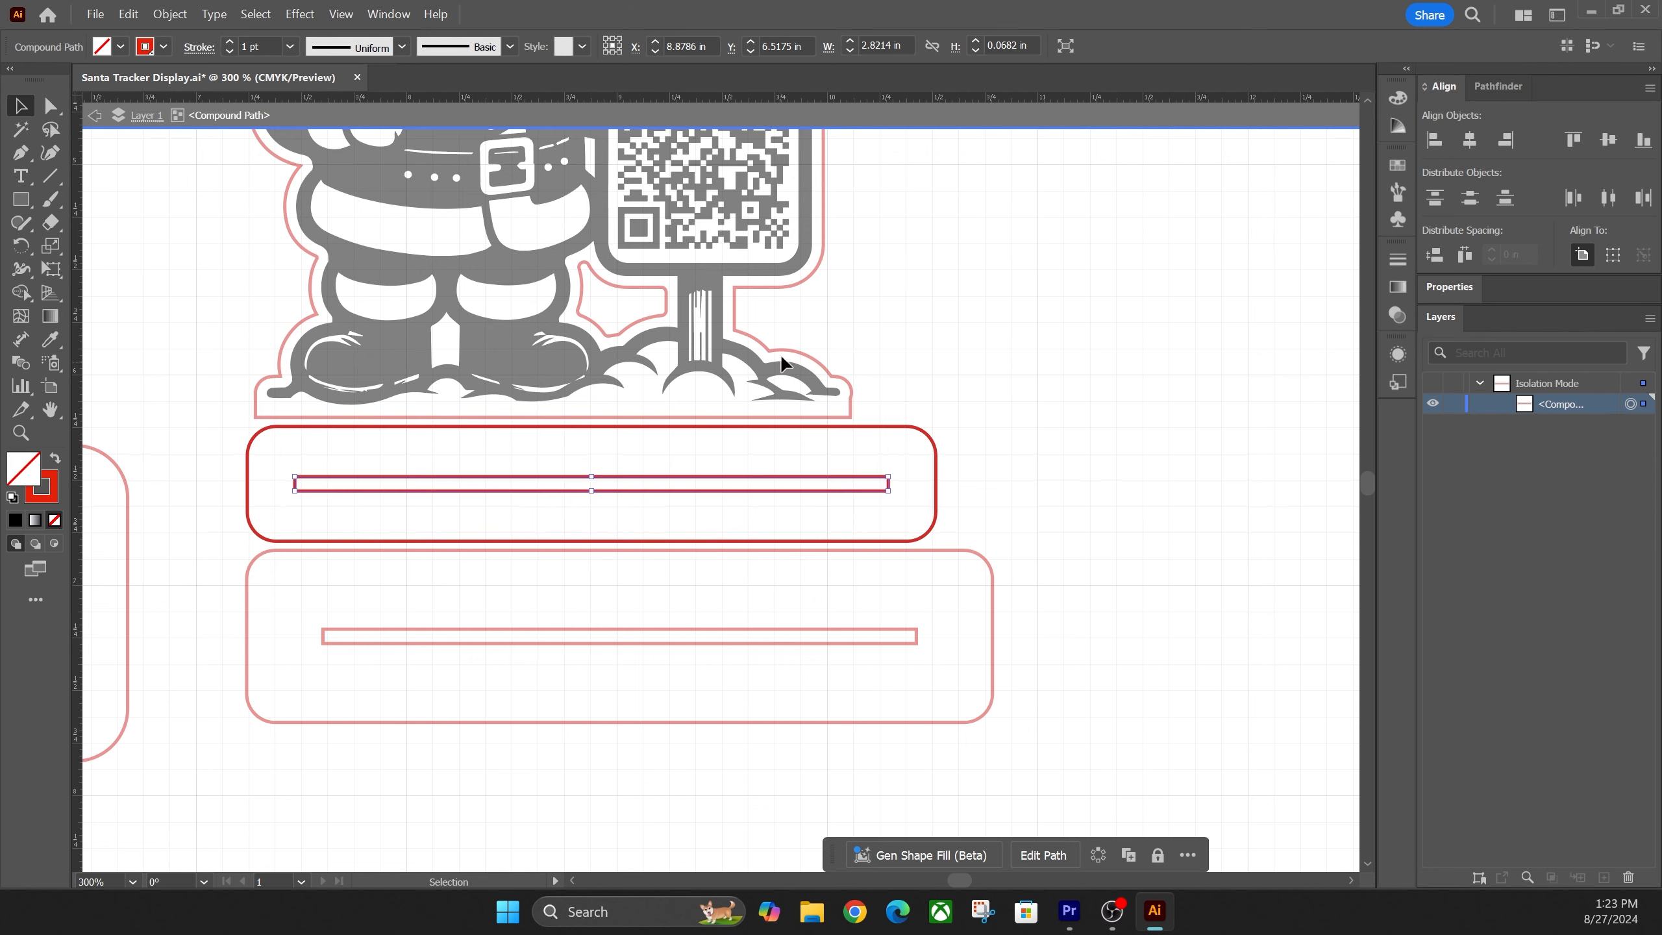
pyautogui.click(911, 44)
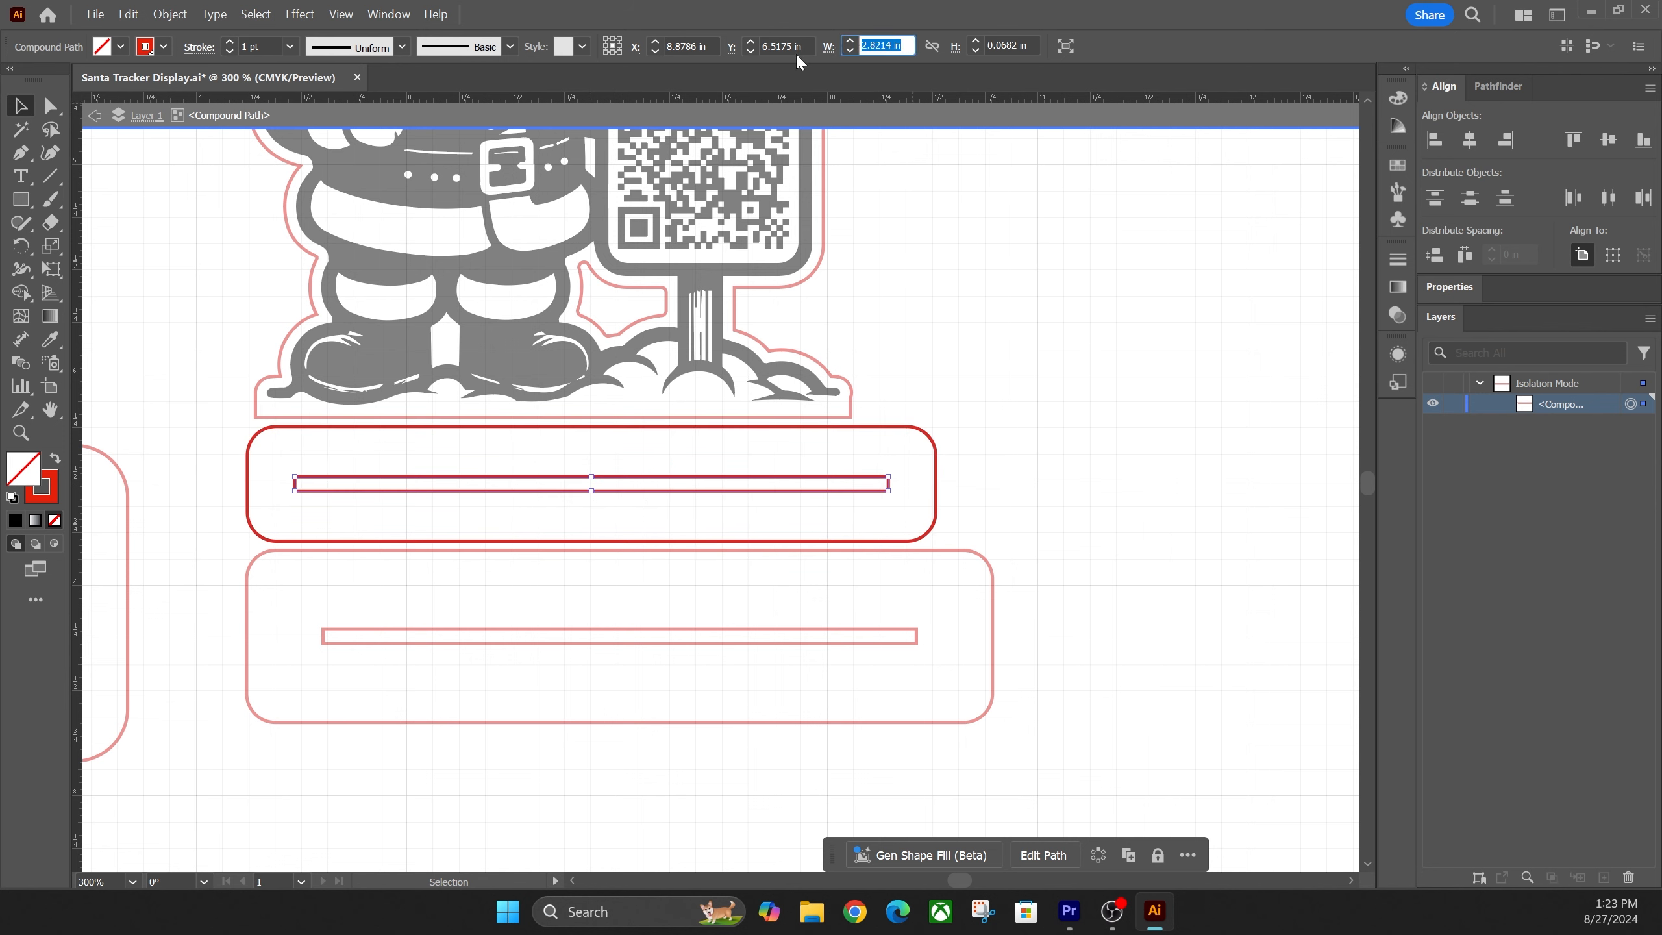
pyautogui.write('2.8155 in')
pyautogui.press('Return')
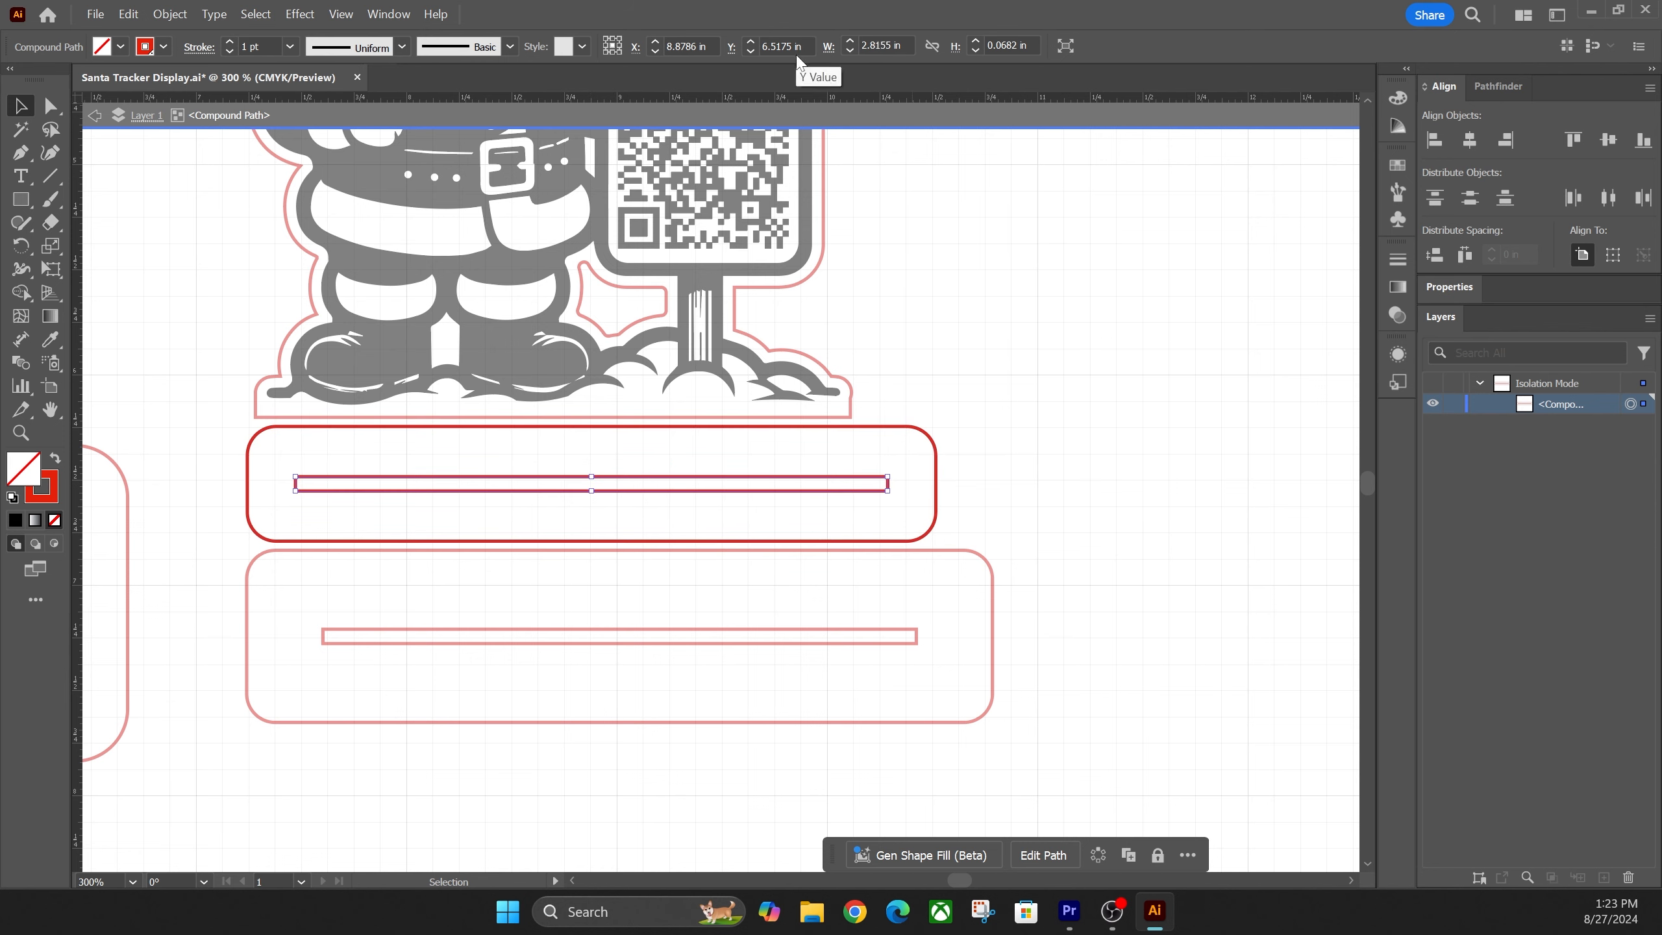
pyautogui.click(1014, 47)
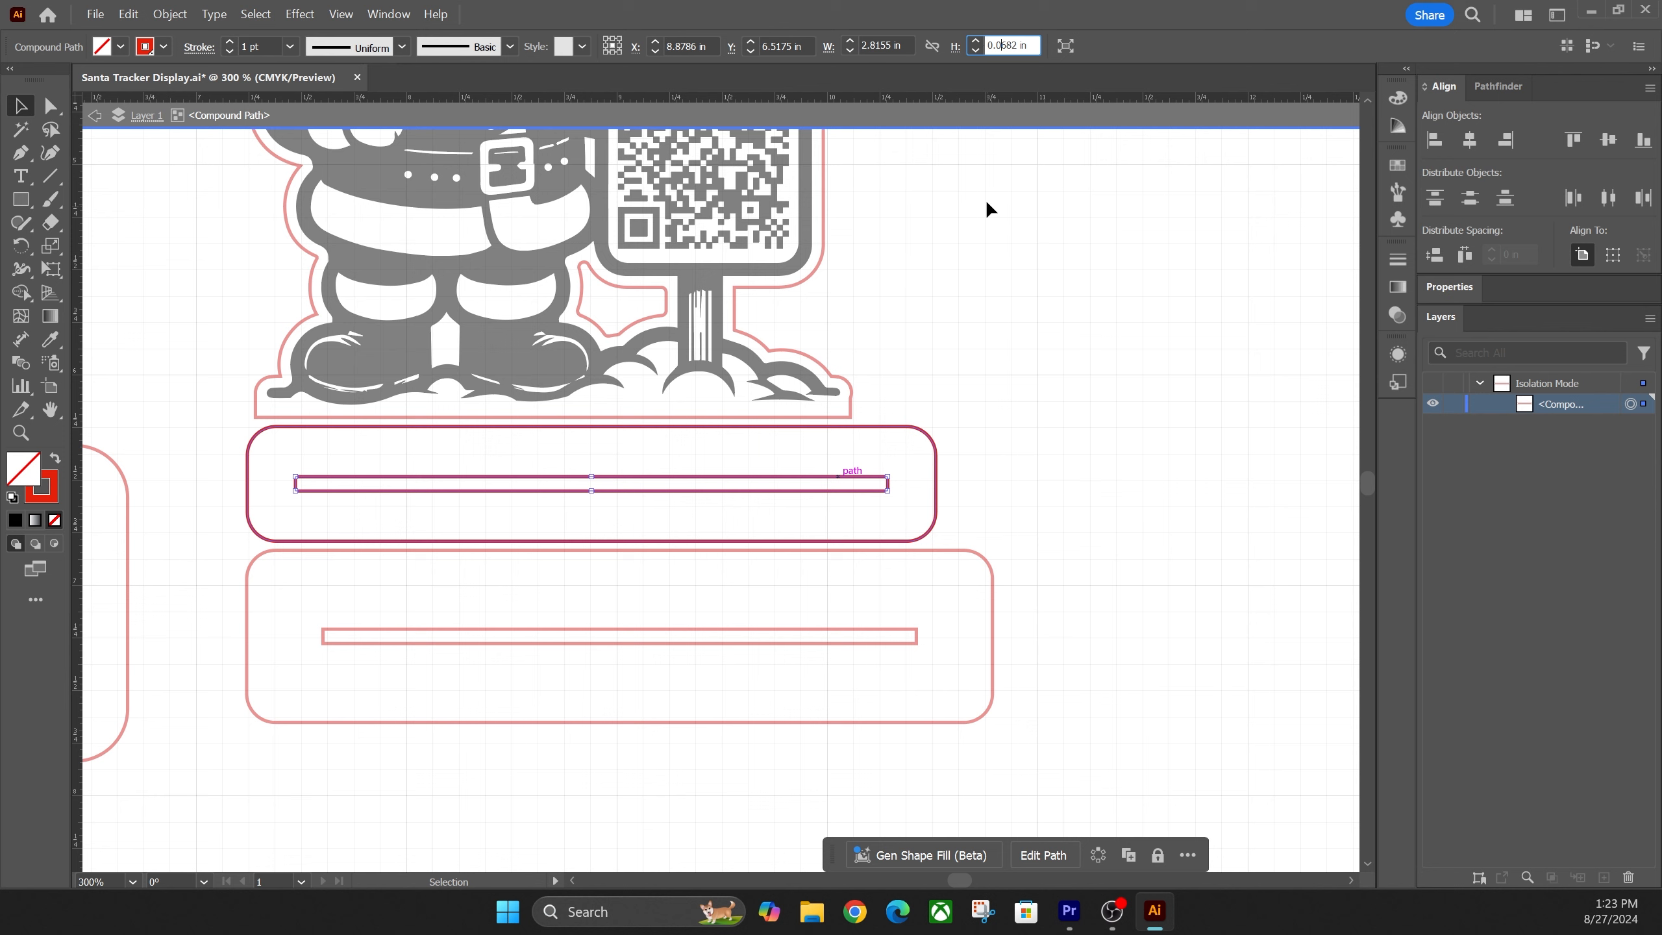
pyautogui.click(977, 41)
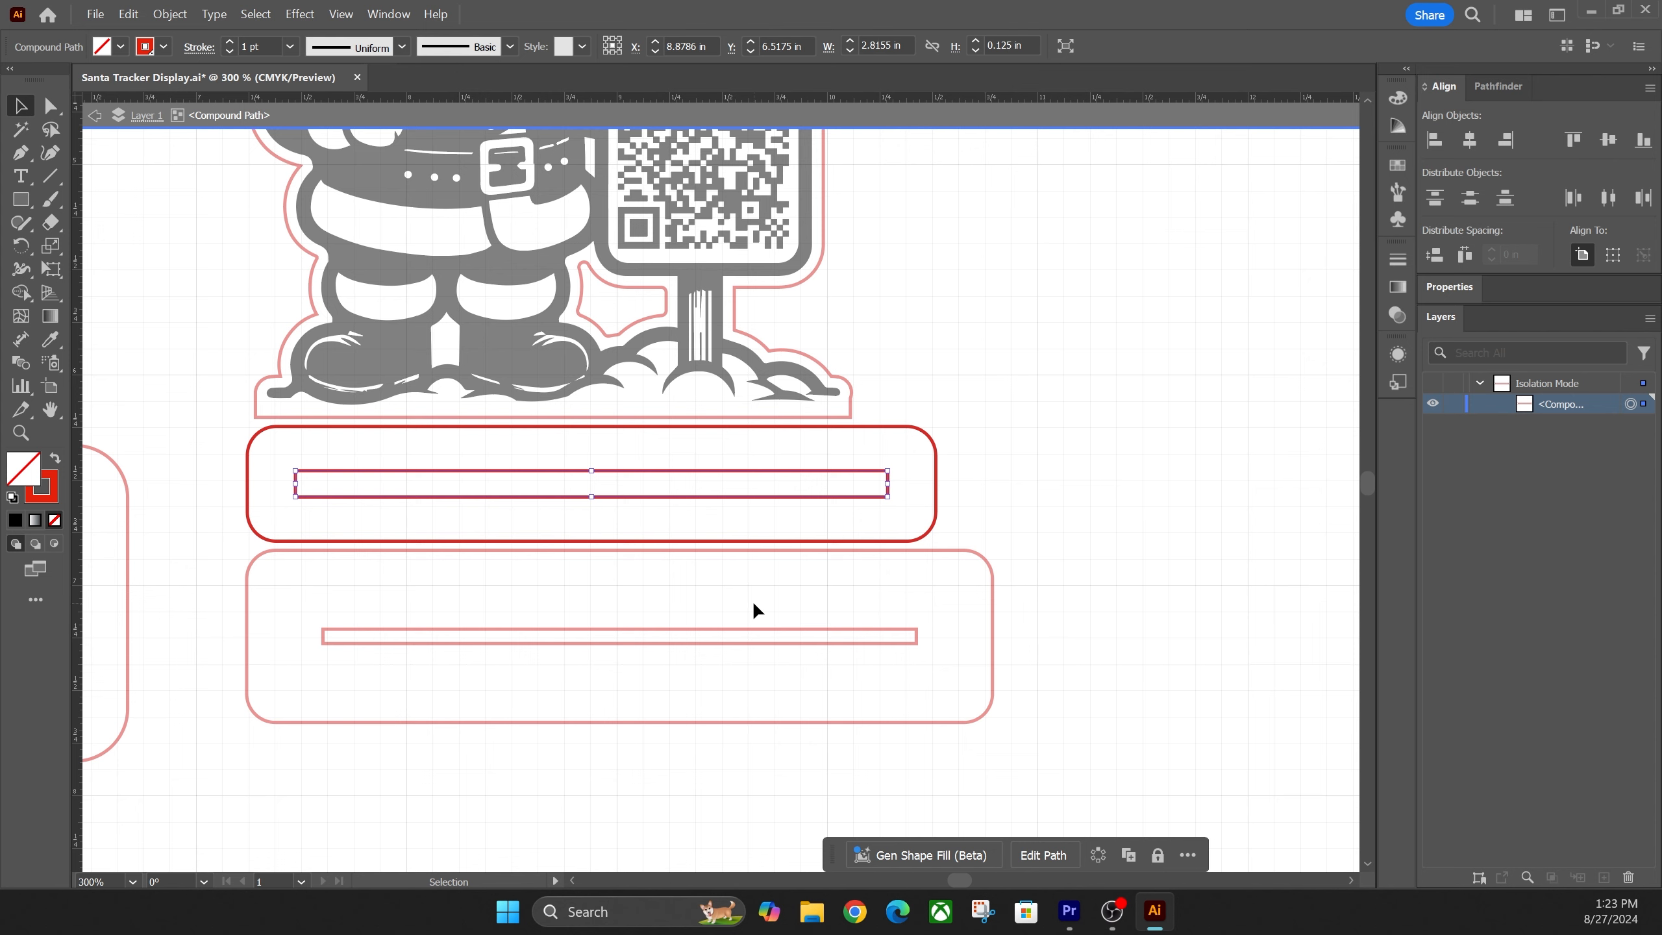
pyautogui.doubleClick(706, 598)
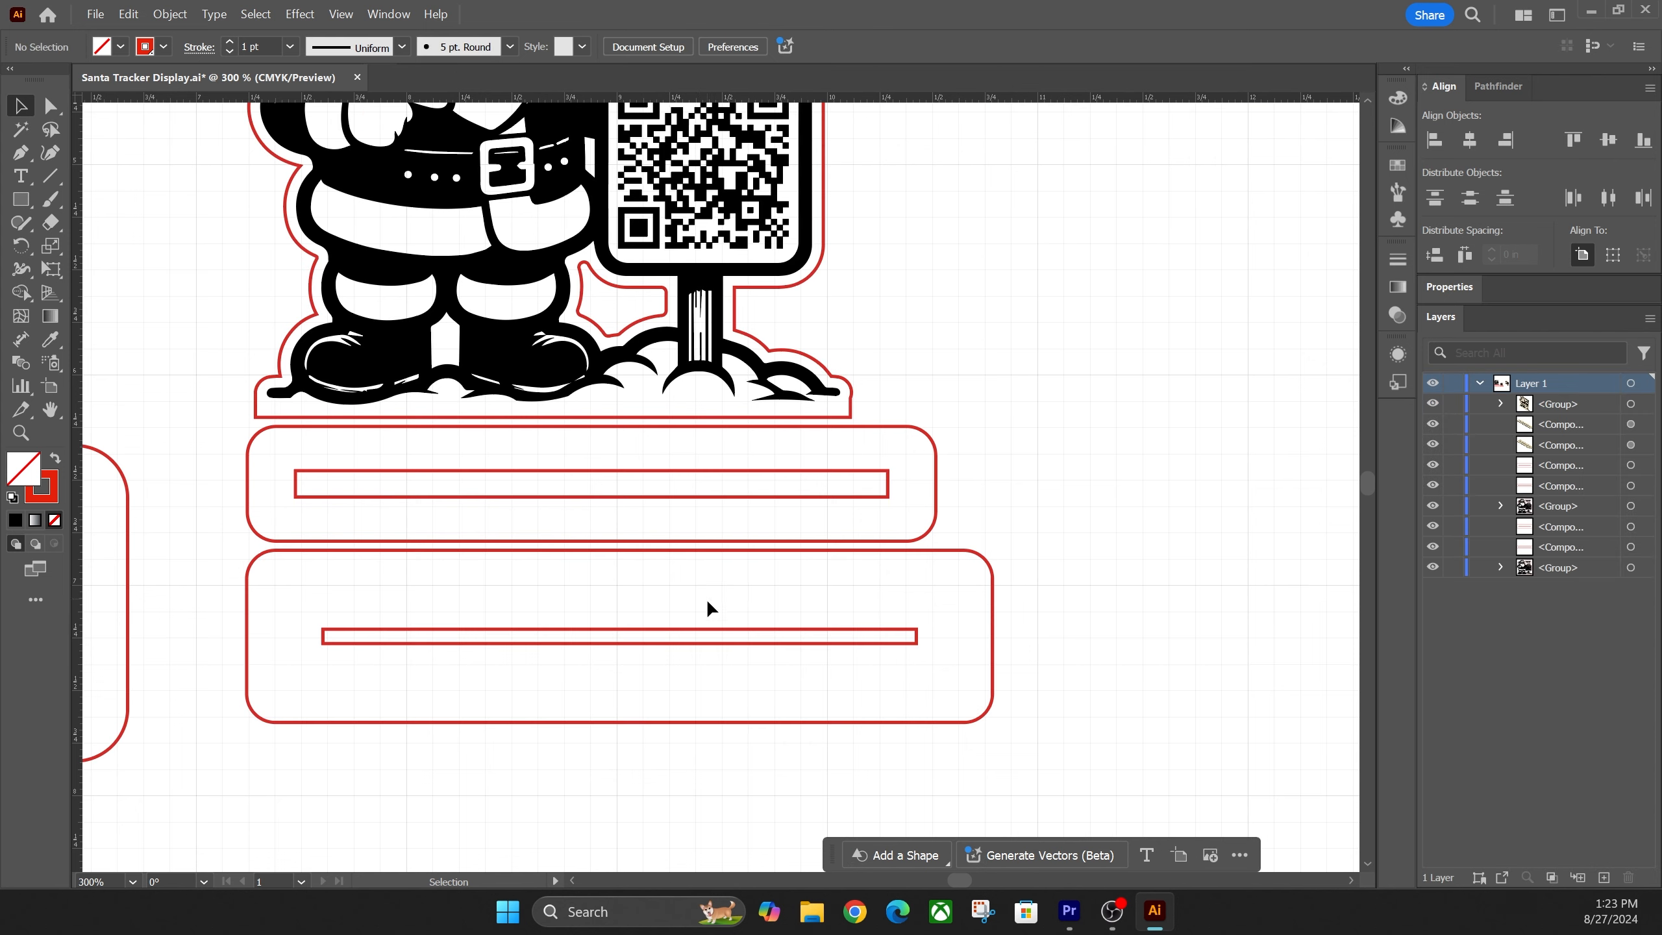
# Isolate the slot in the duplicate's larger base plate and set it to 2.8155 in wide and 0.125 in high.
pyautogui.doubleClick(690, 634)
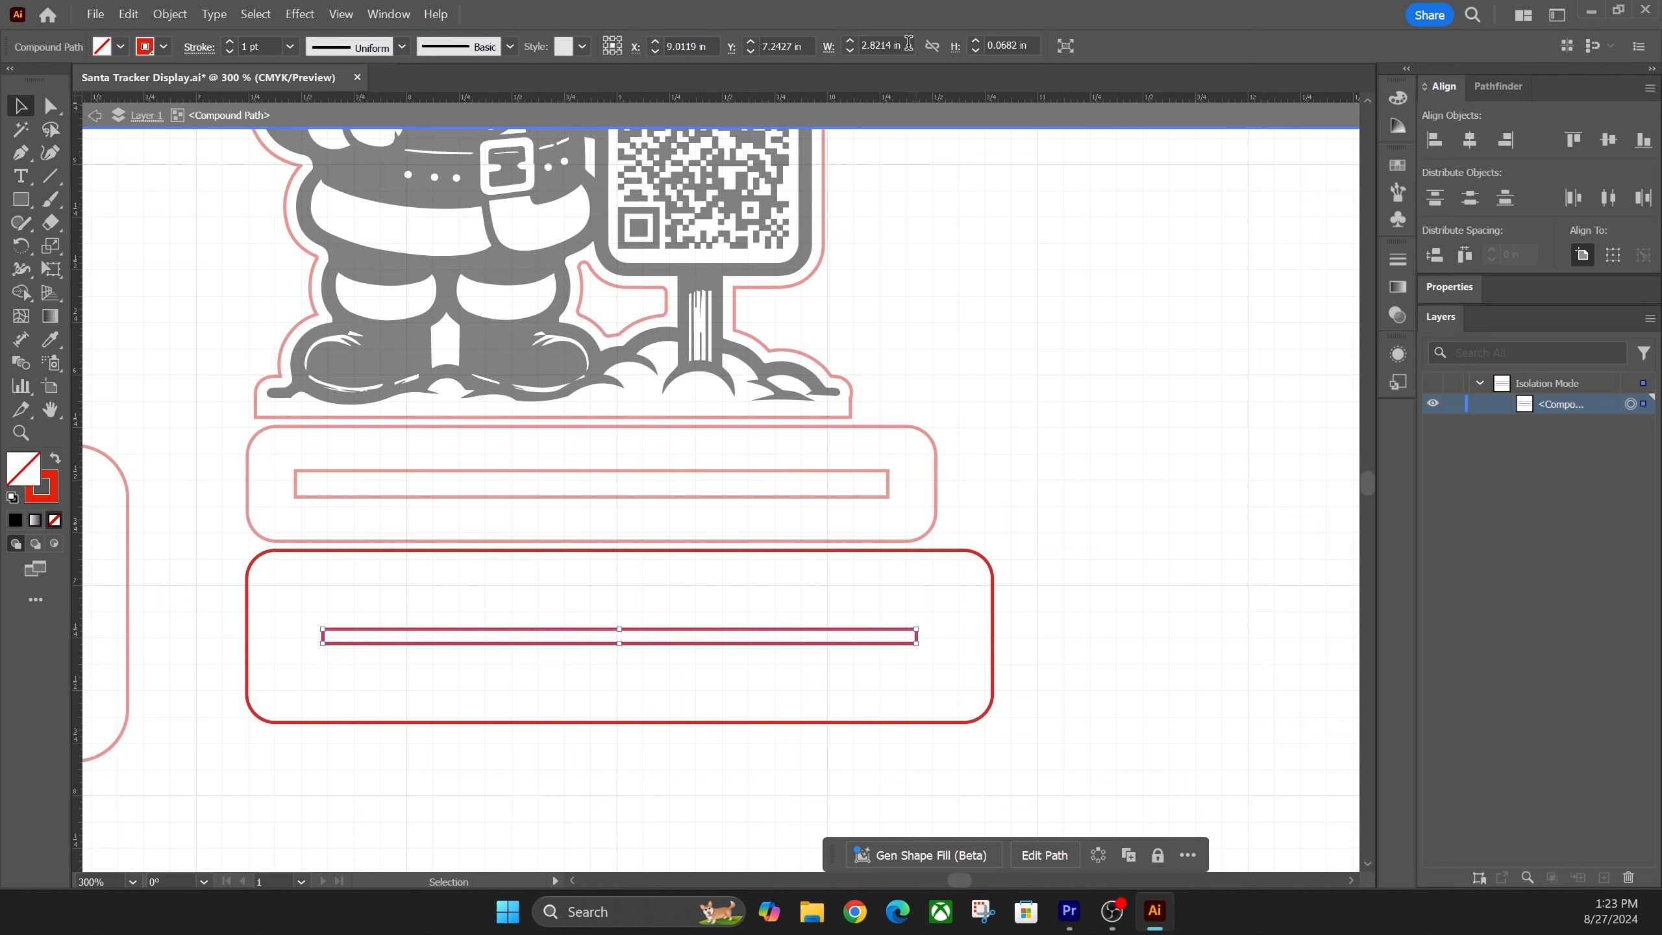
pyautogui.click(883, 46)
pyautogui.write('2.8155 in')
pyautogui.click(990, 47)
pyautogui.write('0.125')
pyautogui.press('Return')
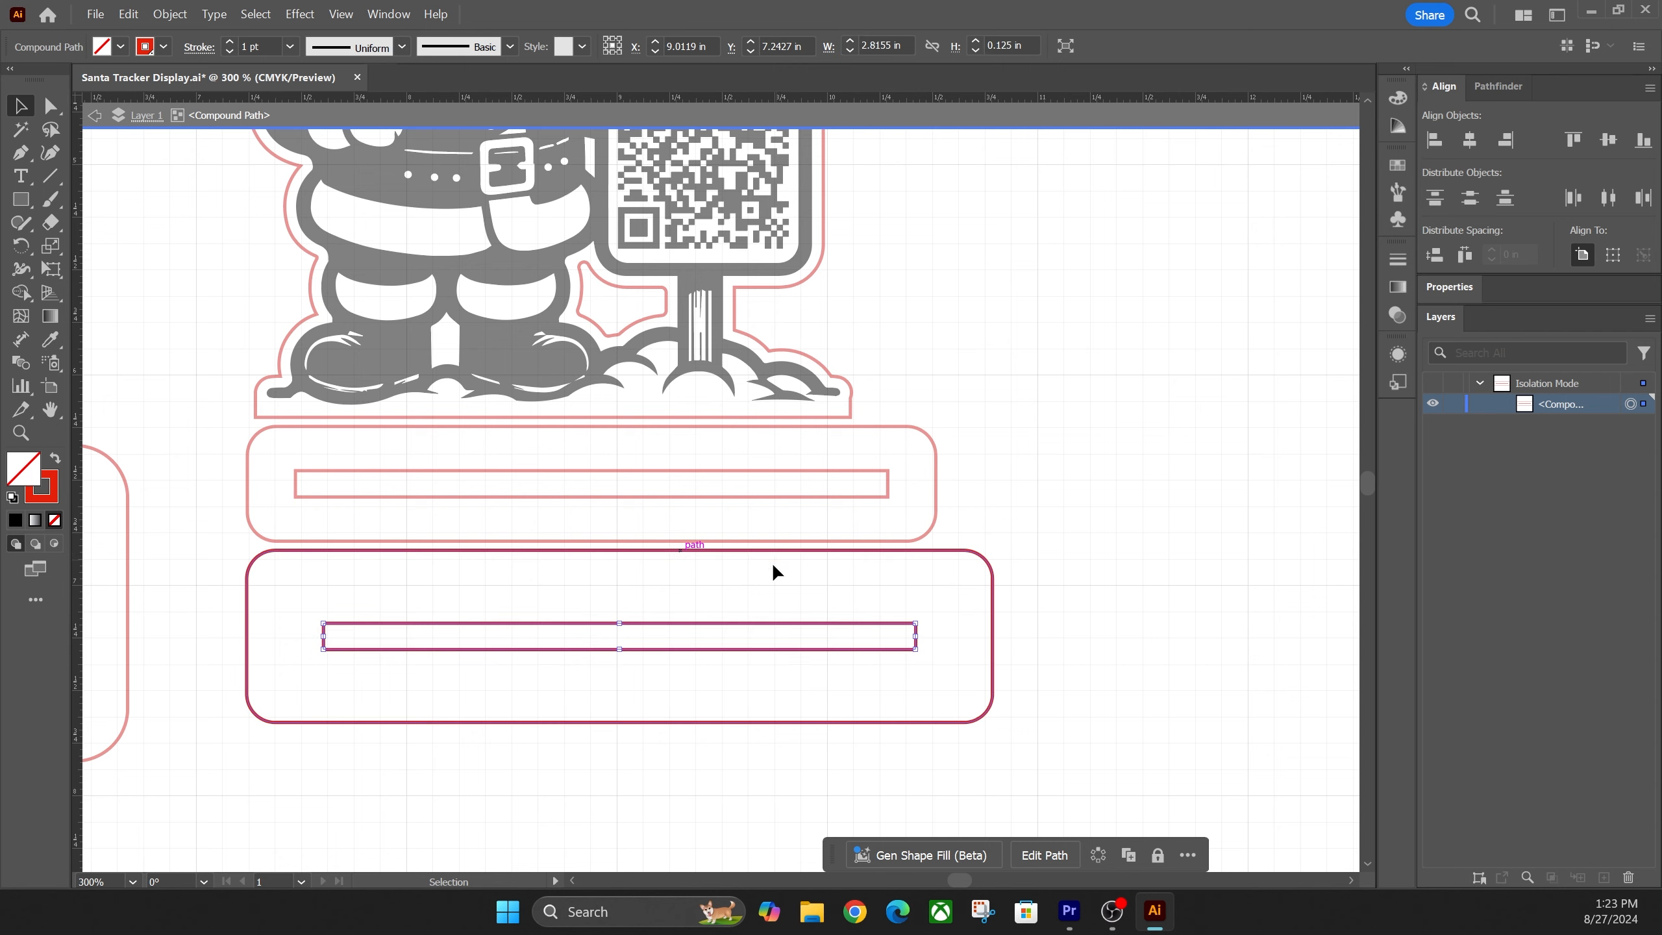
pyautogui.doubleClick(911, 597)
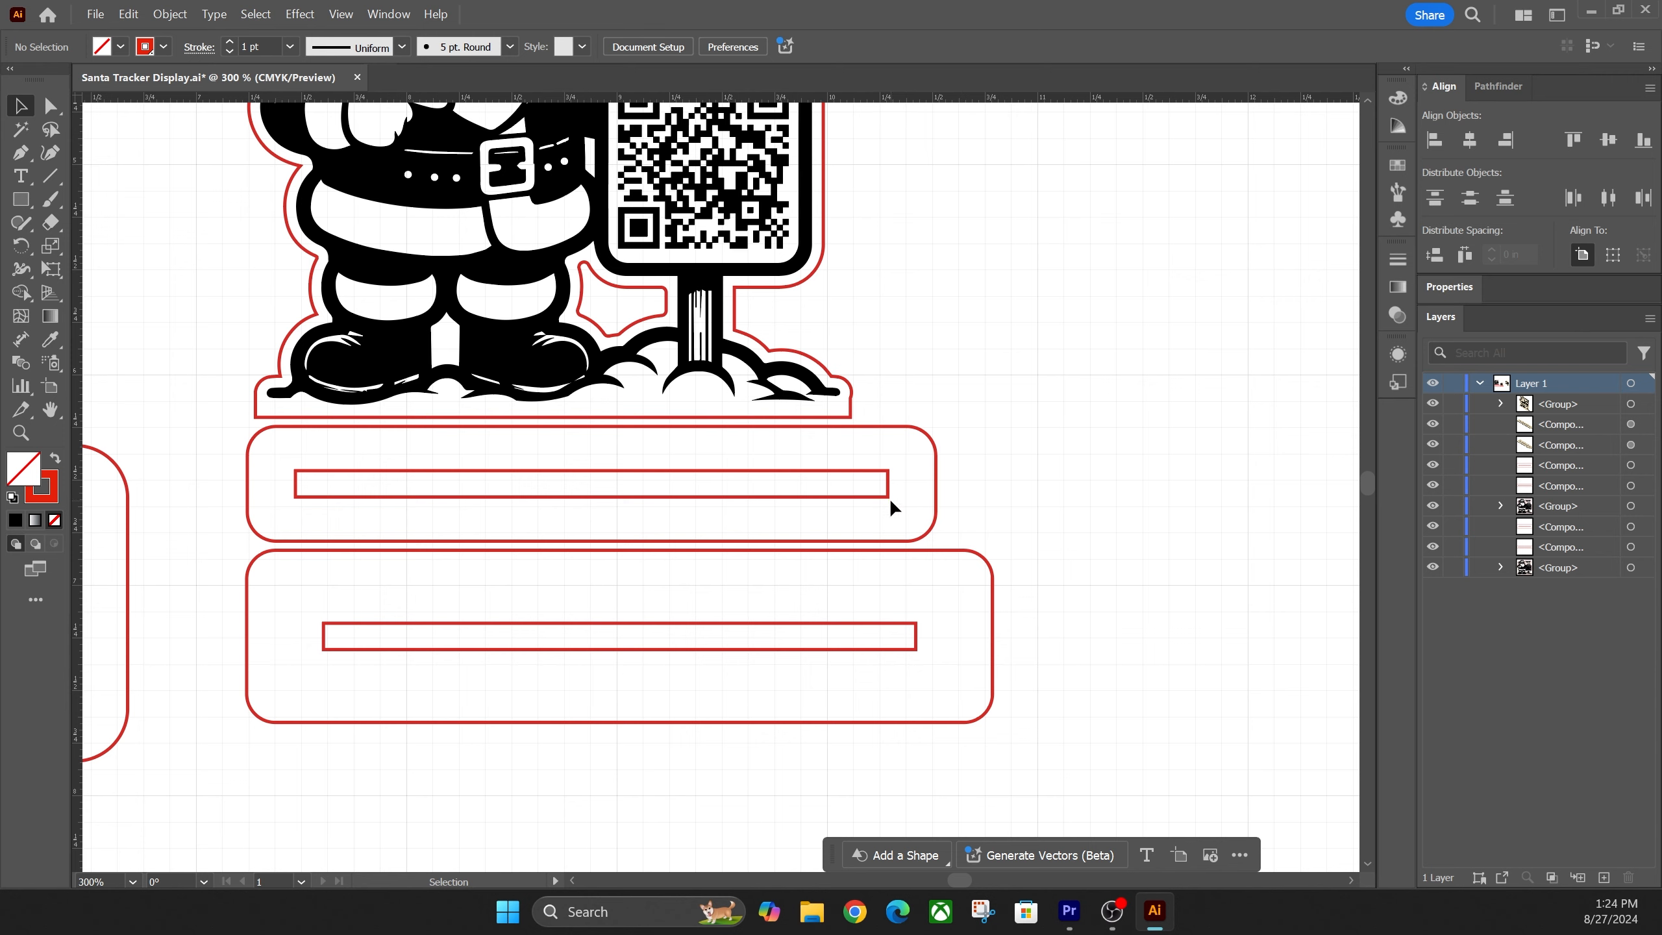
# Move the duplicate's smaller base plate onto the larger one so that their slots coincide.
pyautogui.moveTo(886, 494); pyautogui.dragTo(919, 654)
pyautogui.click(1036, 612)
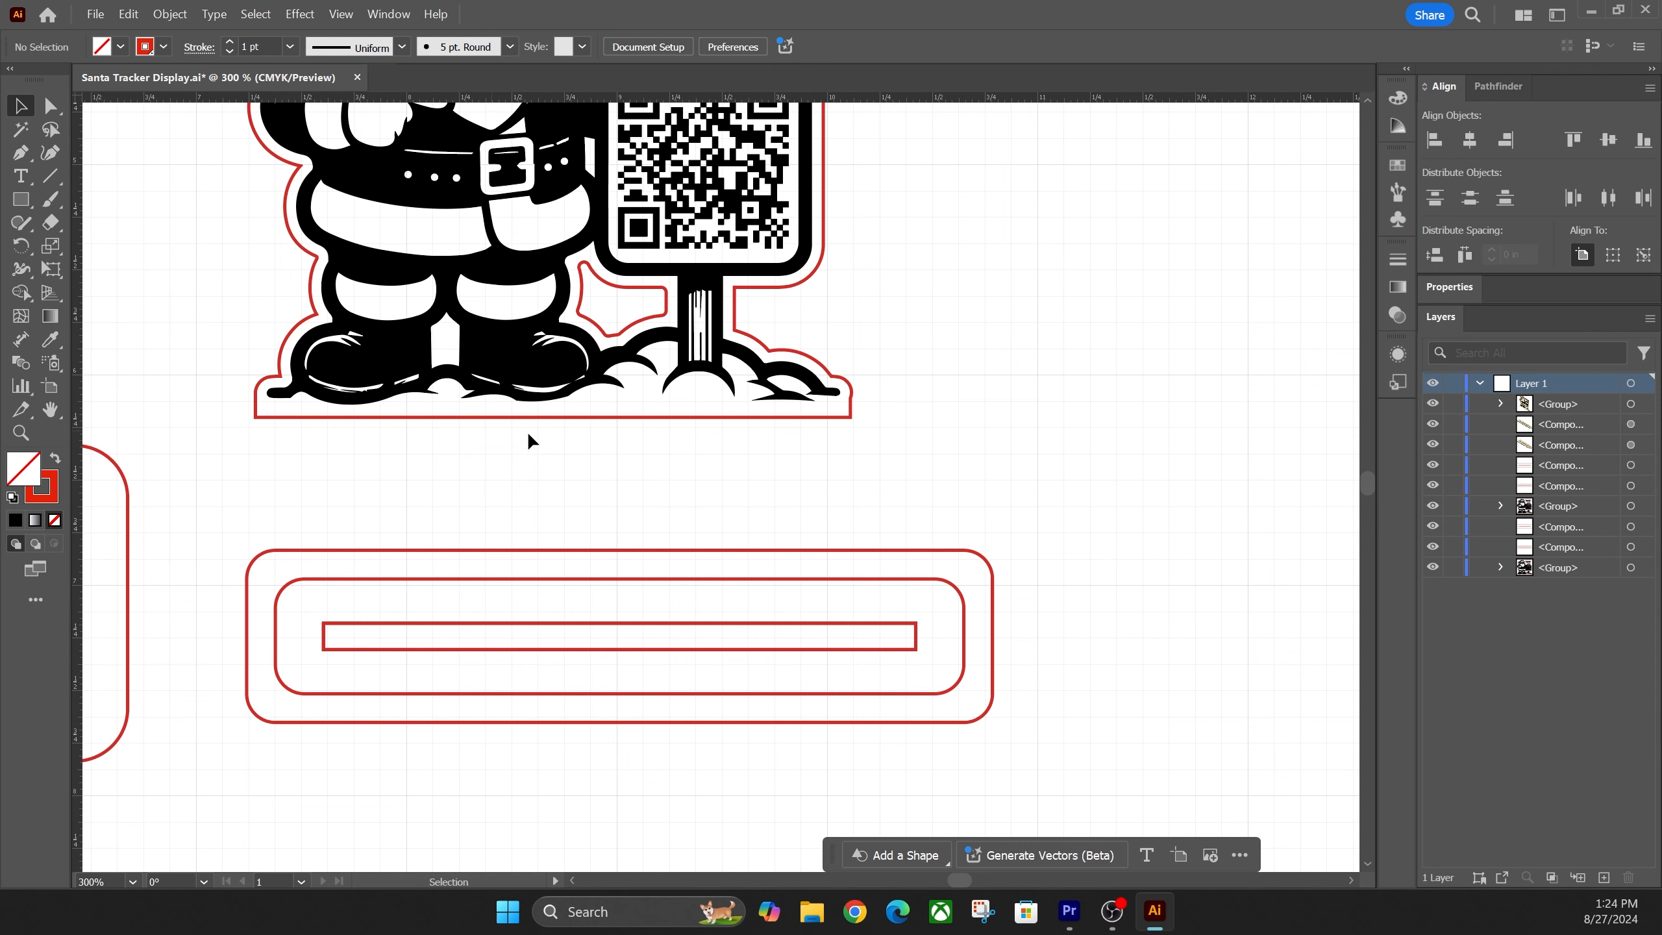
# Extend the bottom edge of the smaller Santa's cut outline straight down by about 0.07 in.
pyautogui.scroll(3, 980, 259)
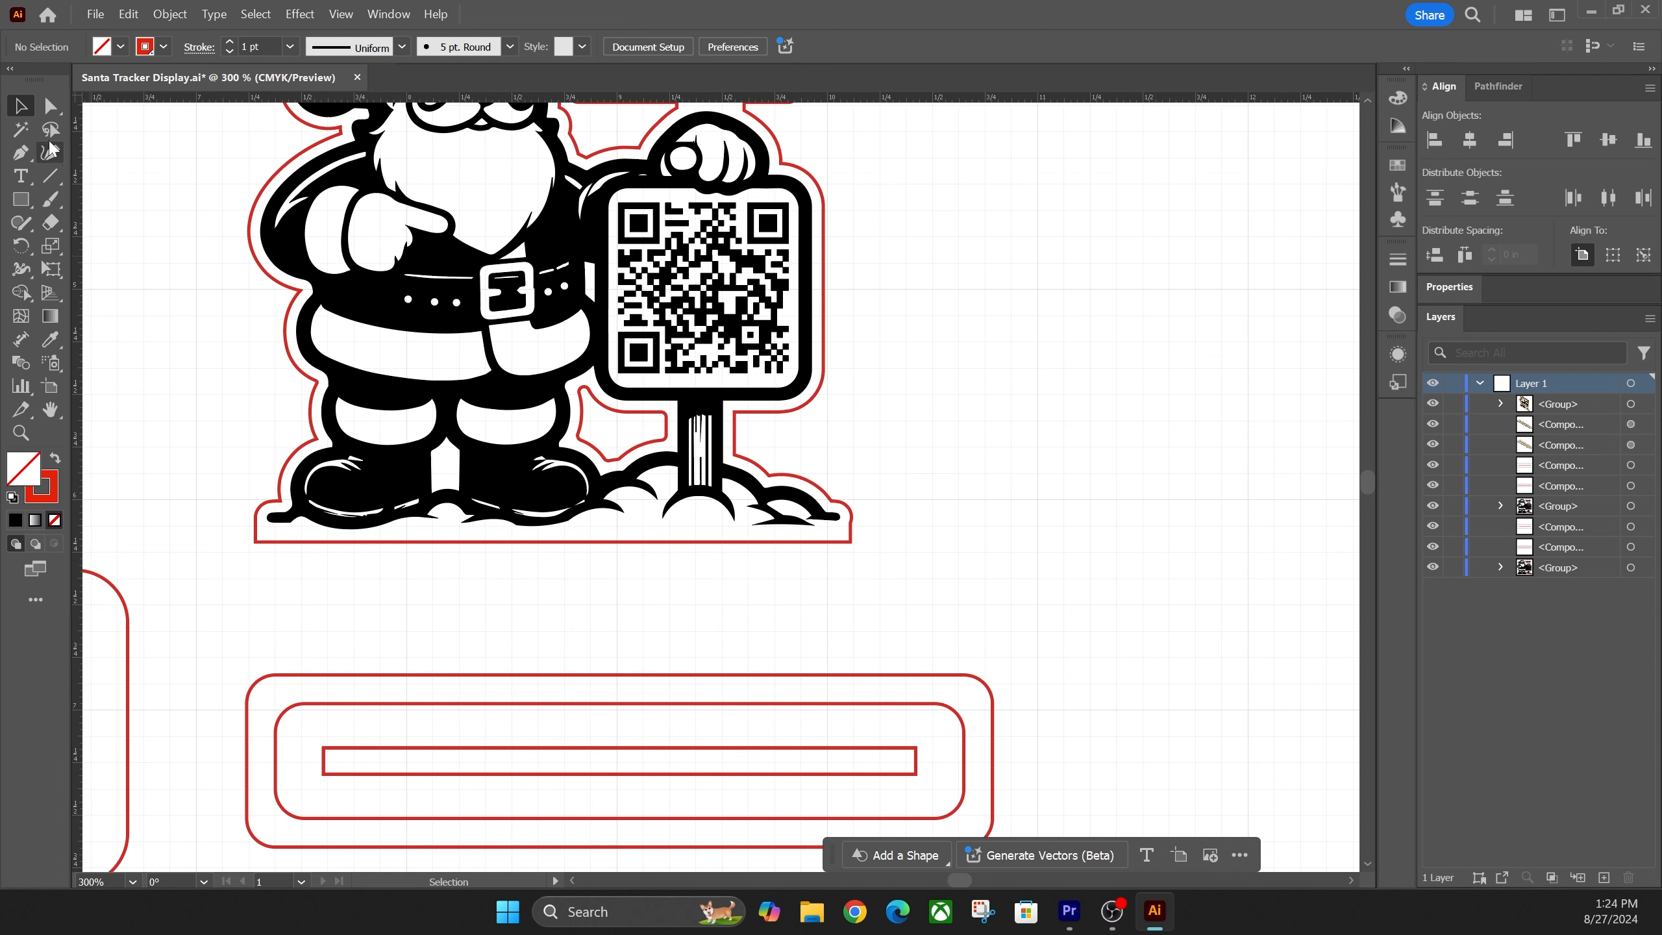
pyautogui.click(50, 107)
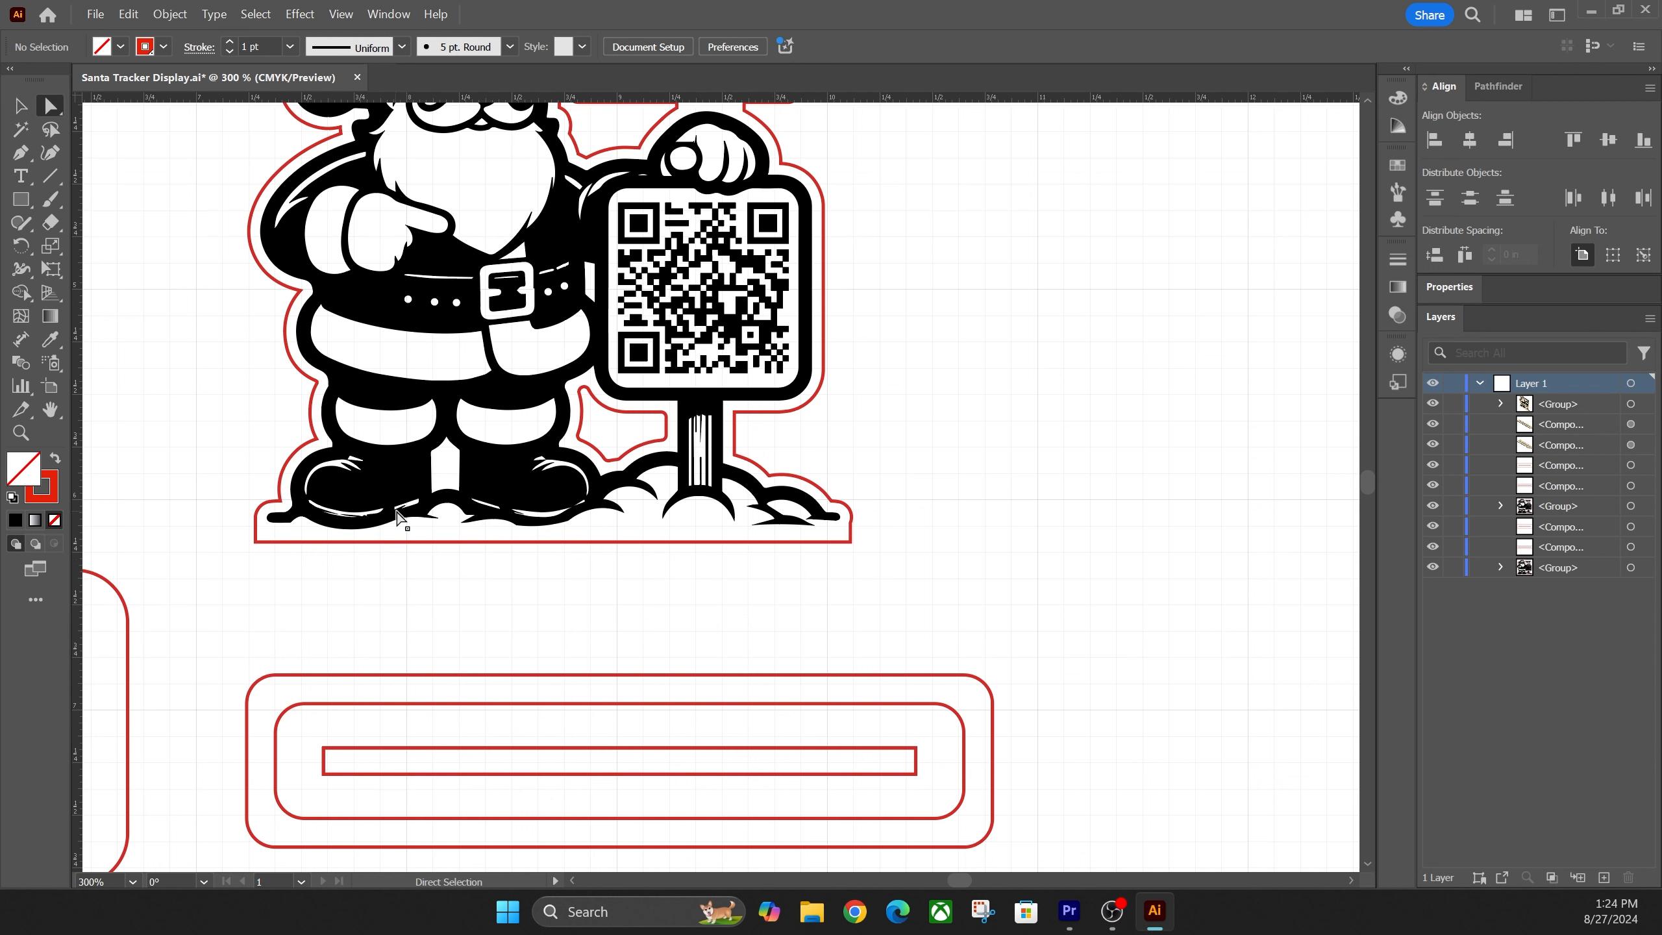
pyautogui.click(476, 541)
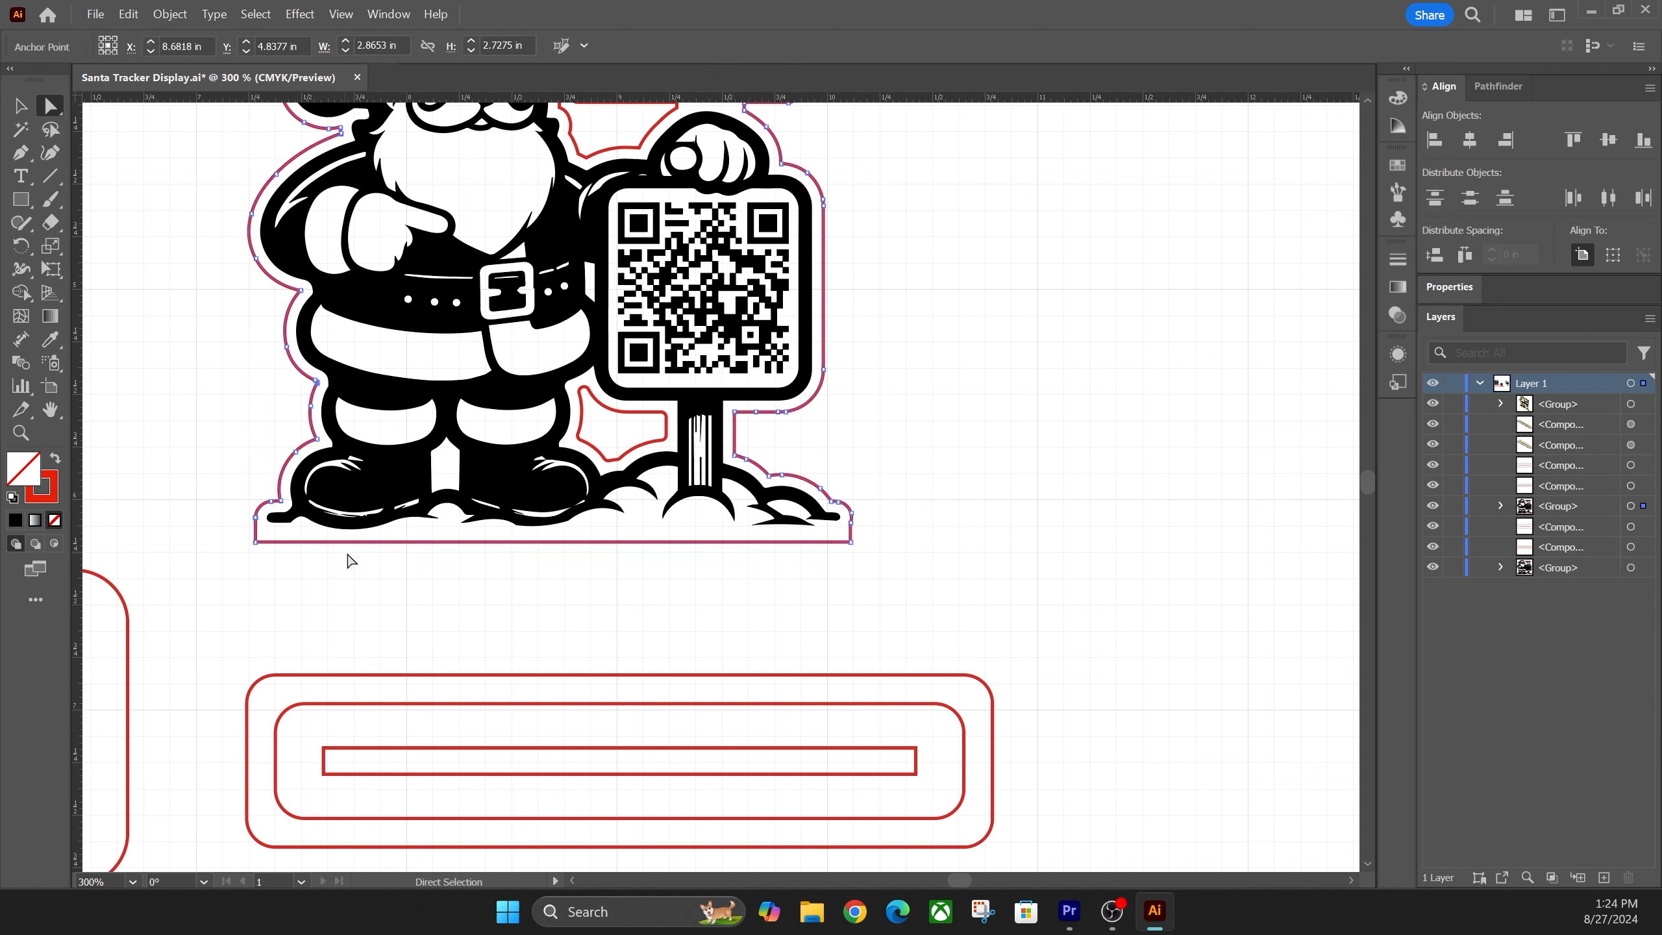
pyautogui.press('Down')
pyautogui.press('Down')
pyautogui.press('Down')
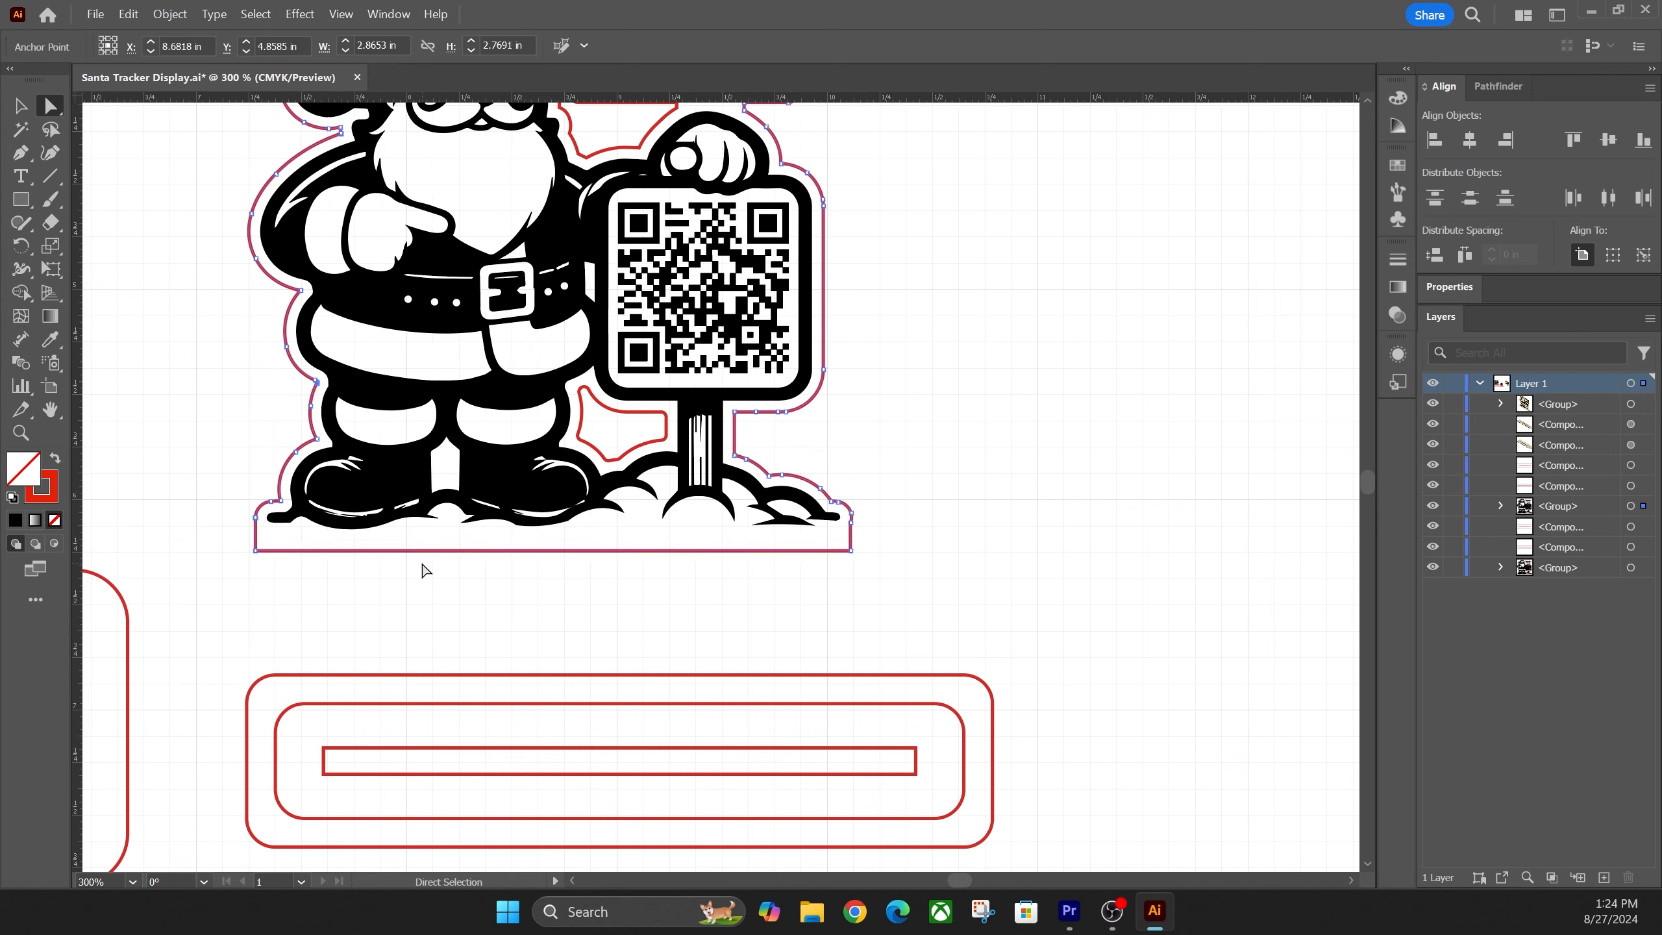
pyautogui.press('Down')
pyautogui.press('Down')
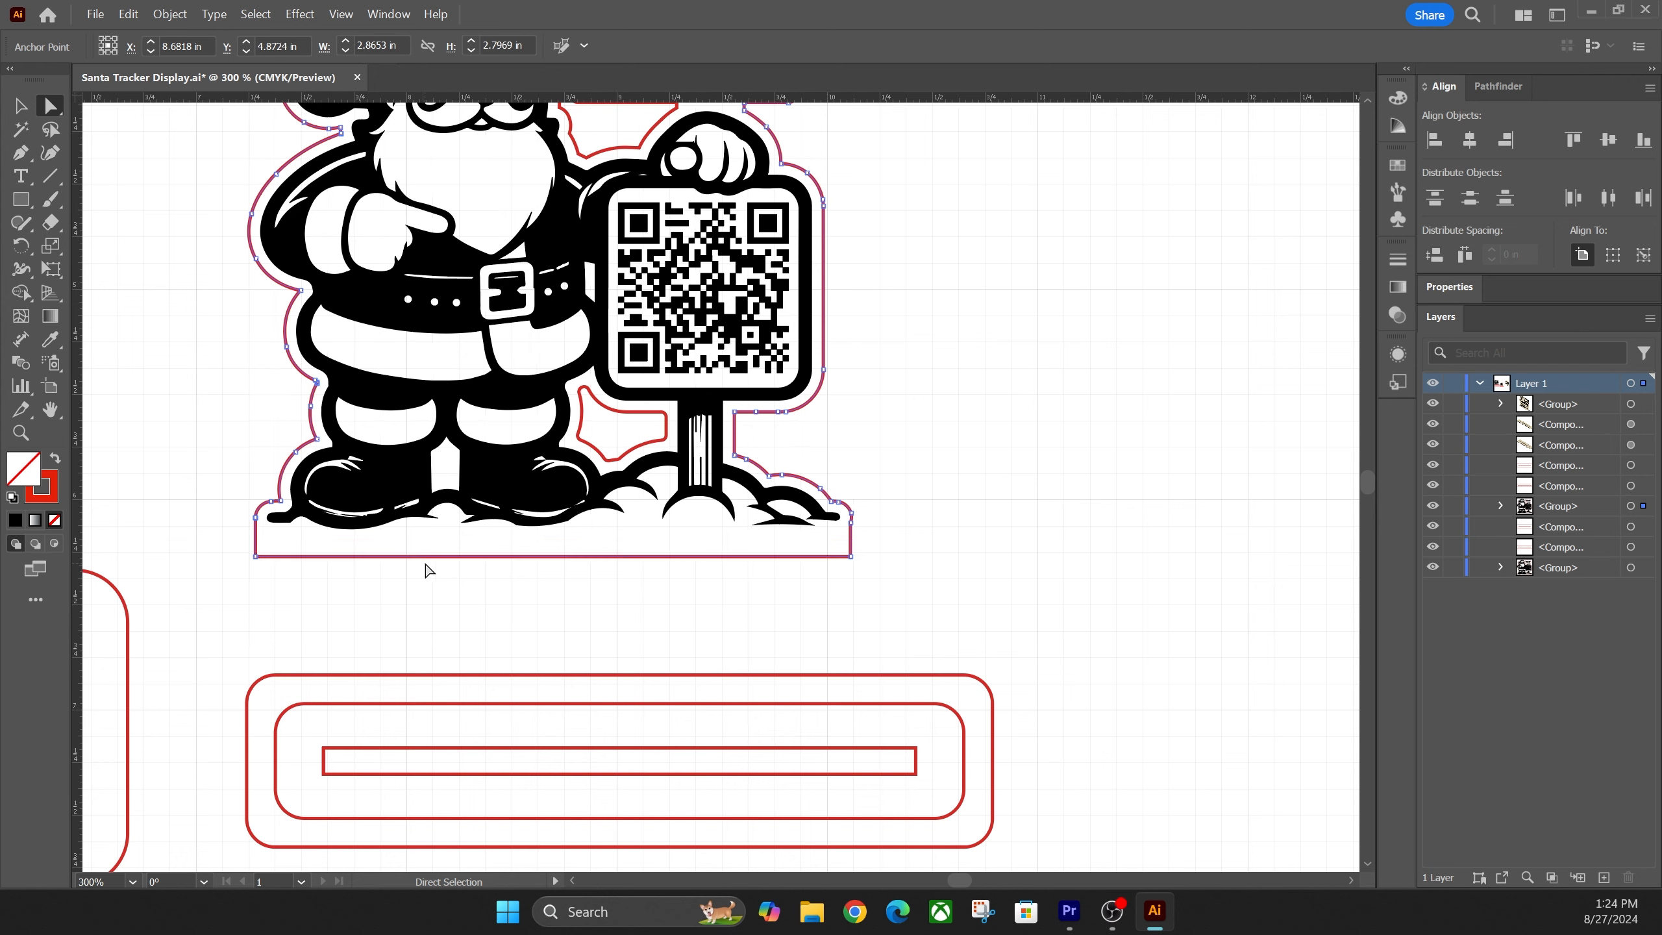
pyautogui.press('v')
pyautogui.hotkey('ctrl', 'shift', 'a')
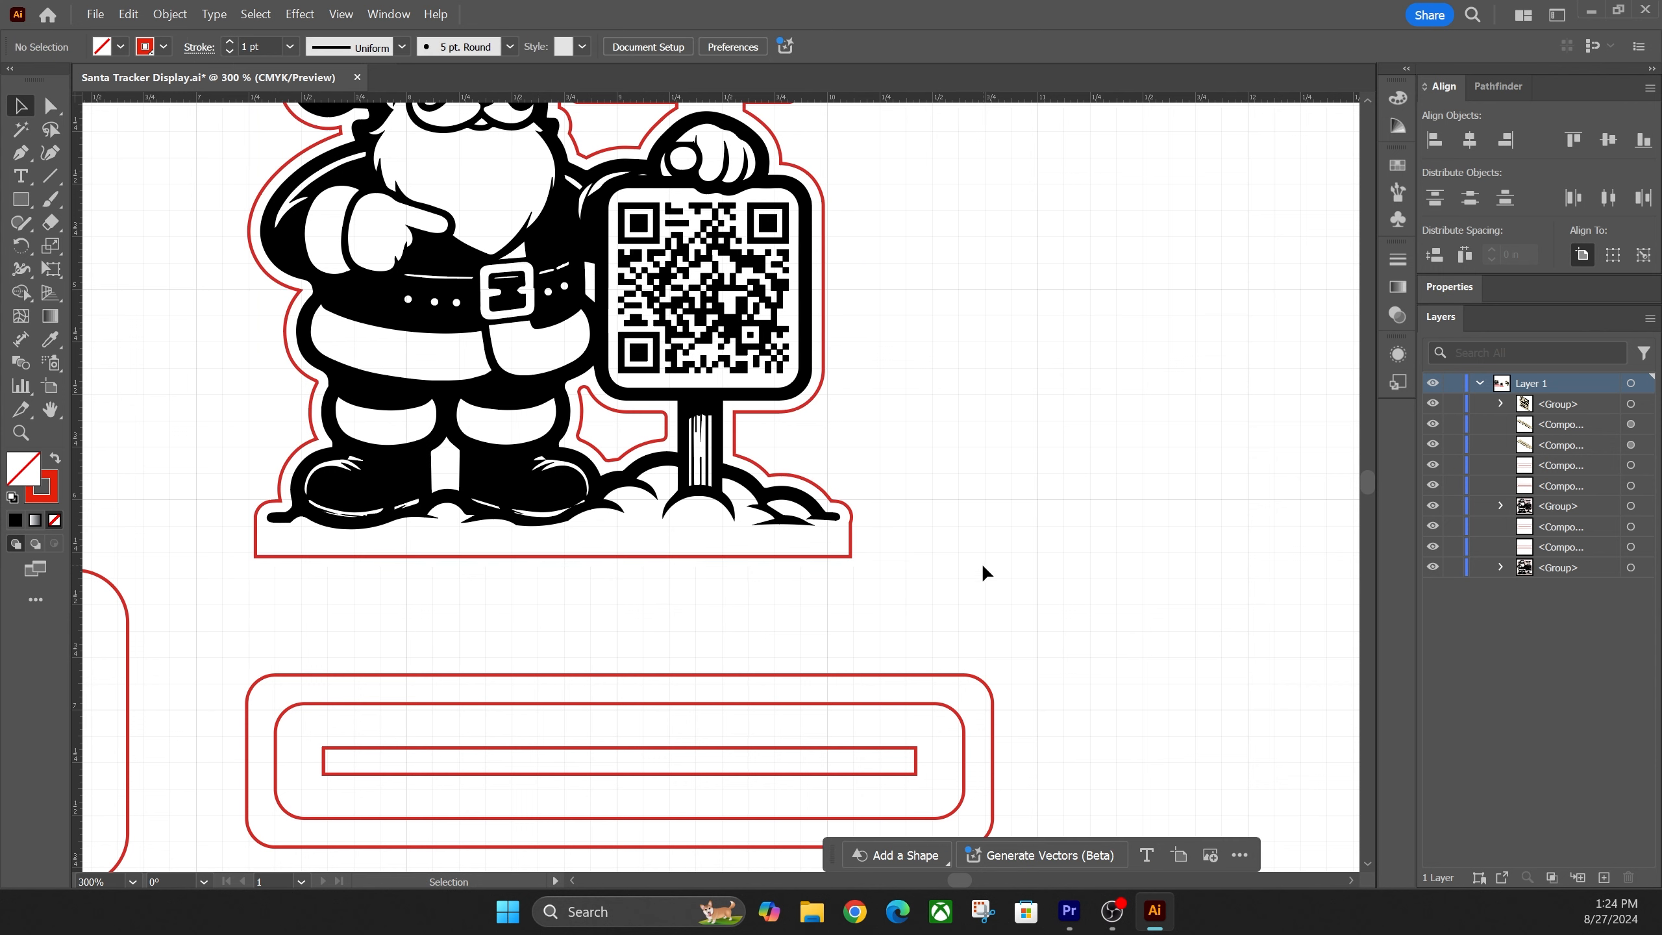
# Separate the duplicate's base plates, placing the smaller one directly beneath the small Santa and the larger one below it.
pyautogui.scroll(-1, 982, 562)
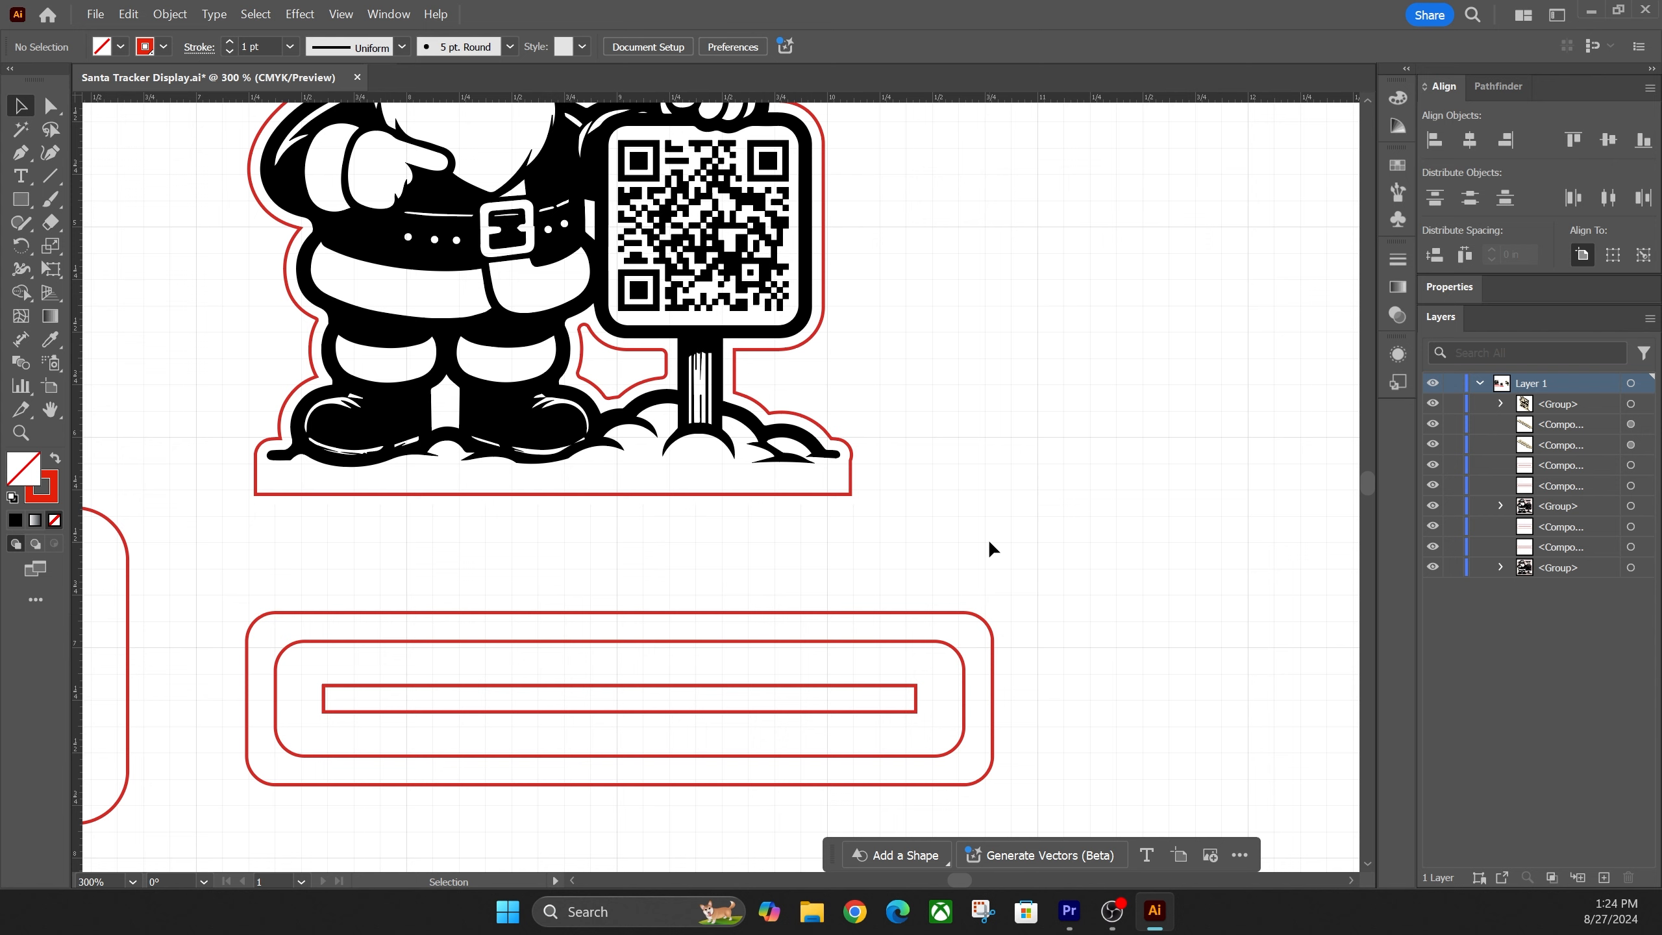
pyautogui.hotkey('ctrl', '0')
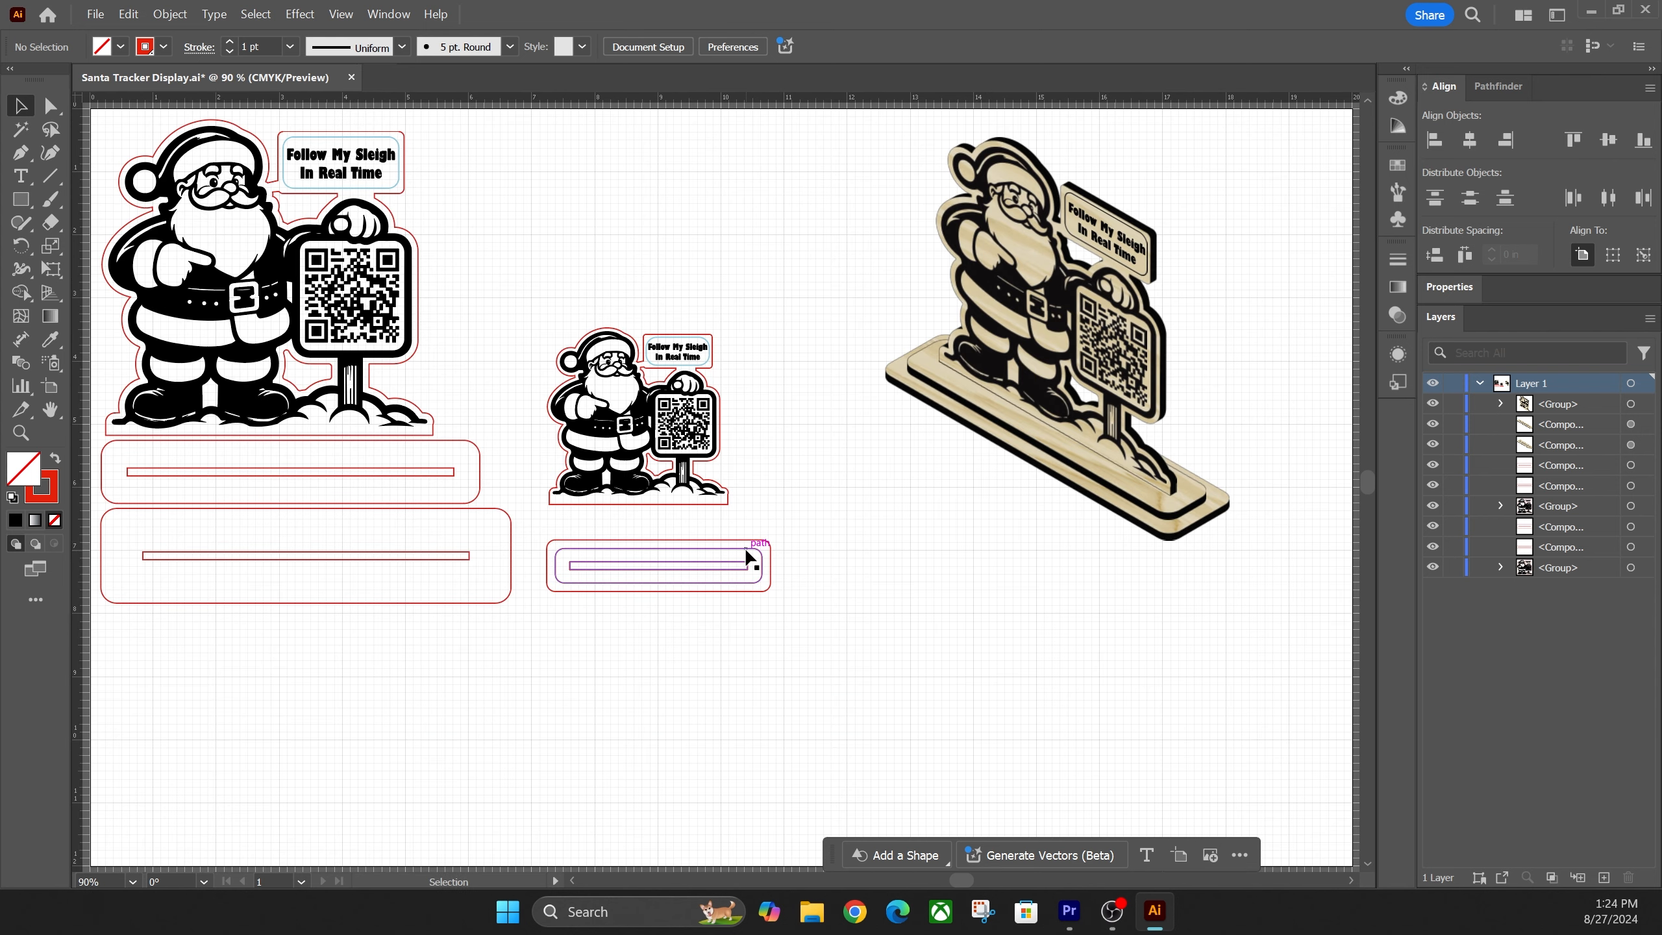
pyautogui.moveTo(749, 550); pyautogui.dragTo(738, 508)
pyautogui.moveTo(769, 568); pyautogui.dragTo(772, 571)
pyautogui.keyDown('shift'); pyautogui.click(746, 527); pyautogui.keyUp('shift')
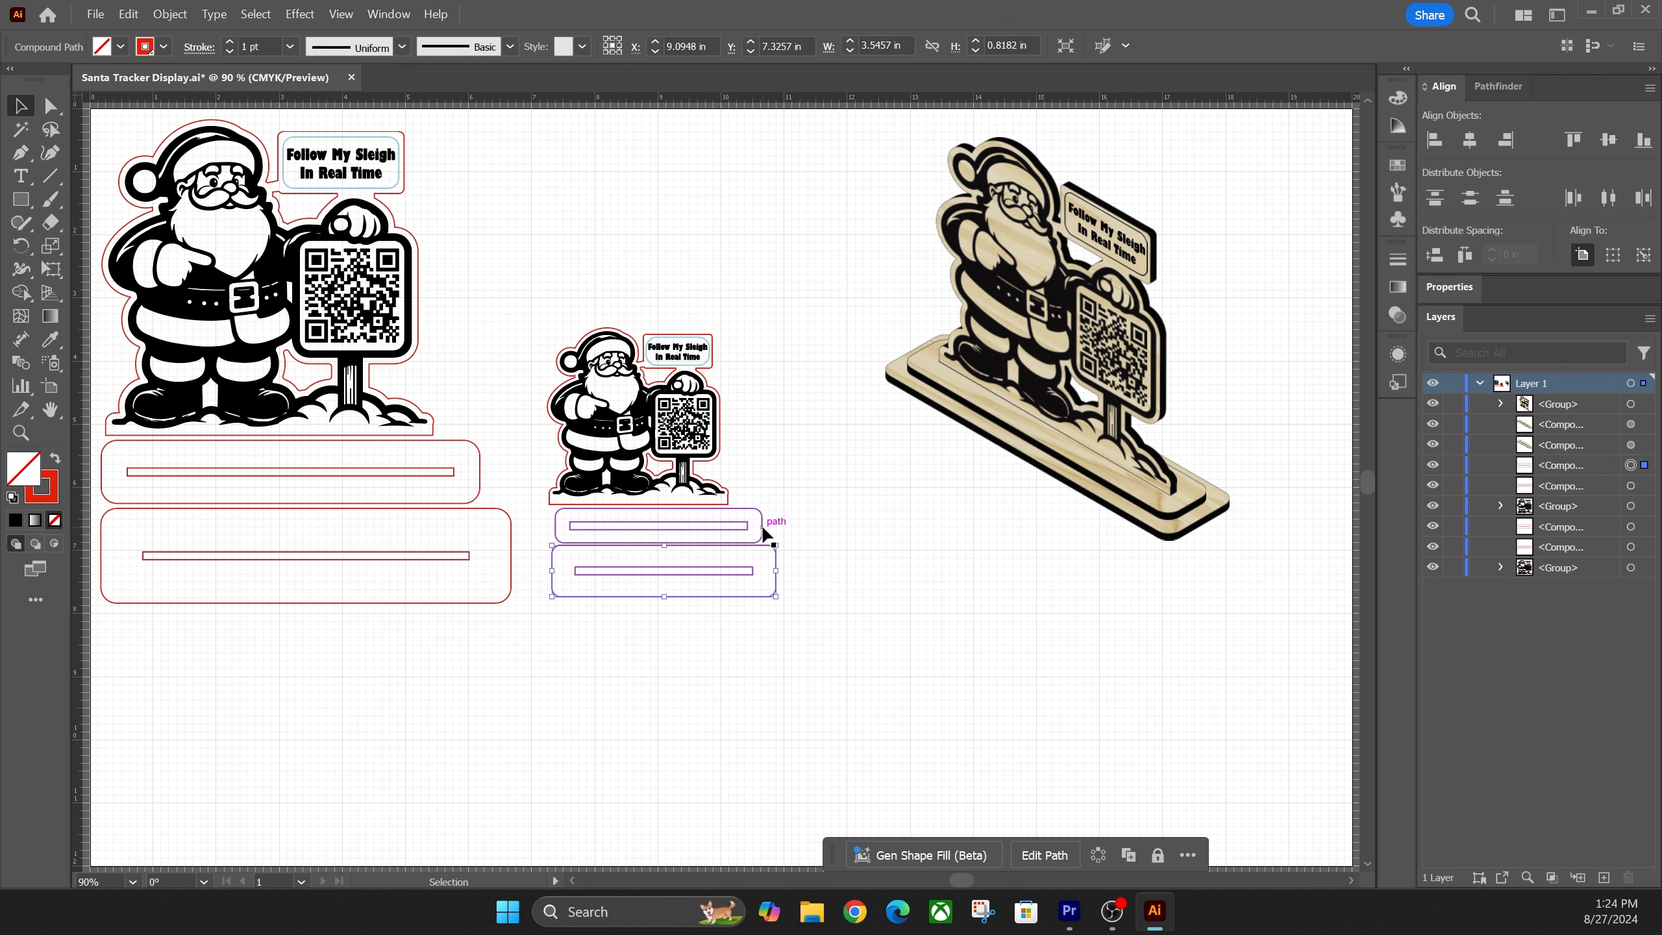
# Isolate the outer outline of the duplicate's smaller base plate and set it to 3.625 in wide and 0.75 in high.
pyautogui.click(761, 525)
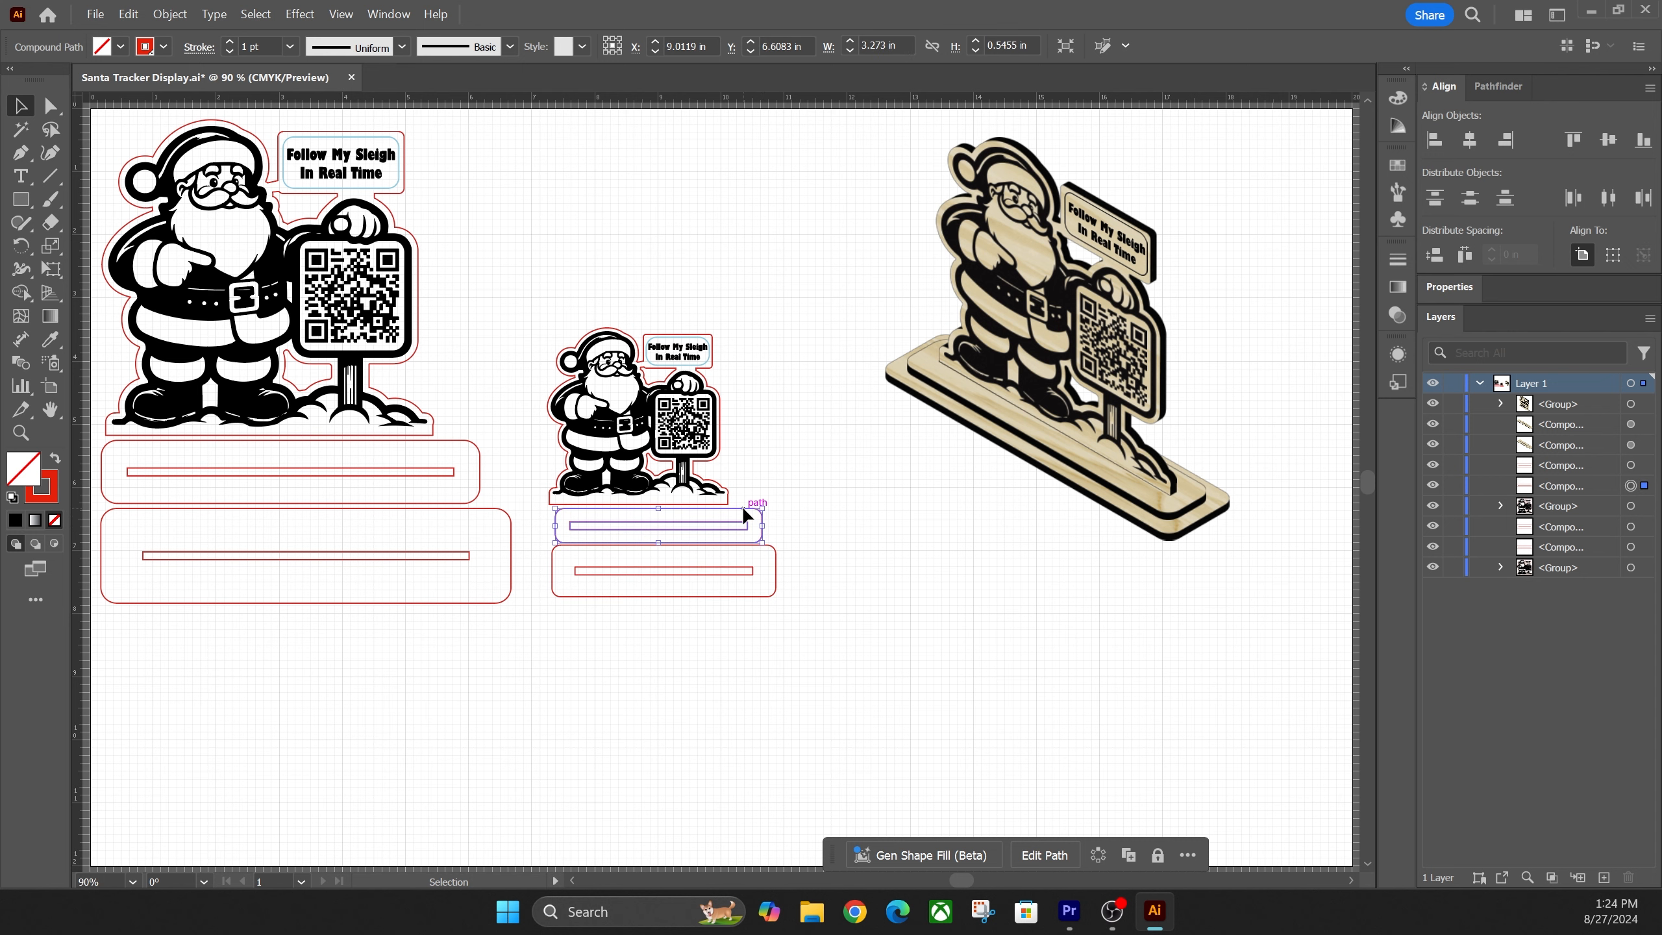
pyautogui.doubleClick(746, 524)
pyautogui.click(744, 514)
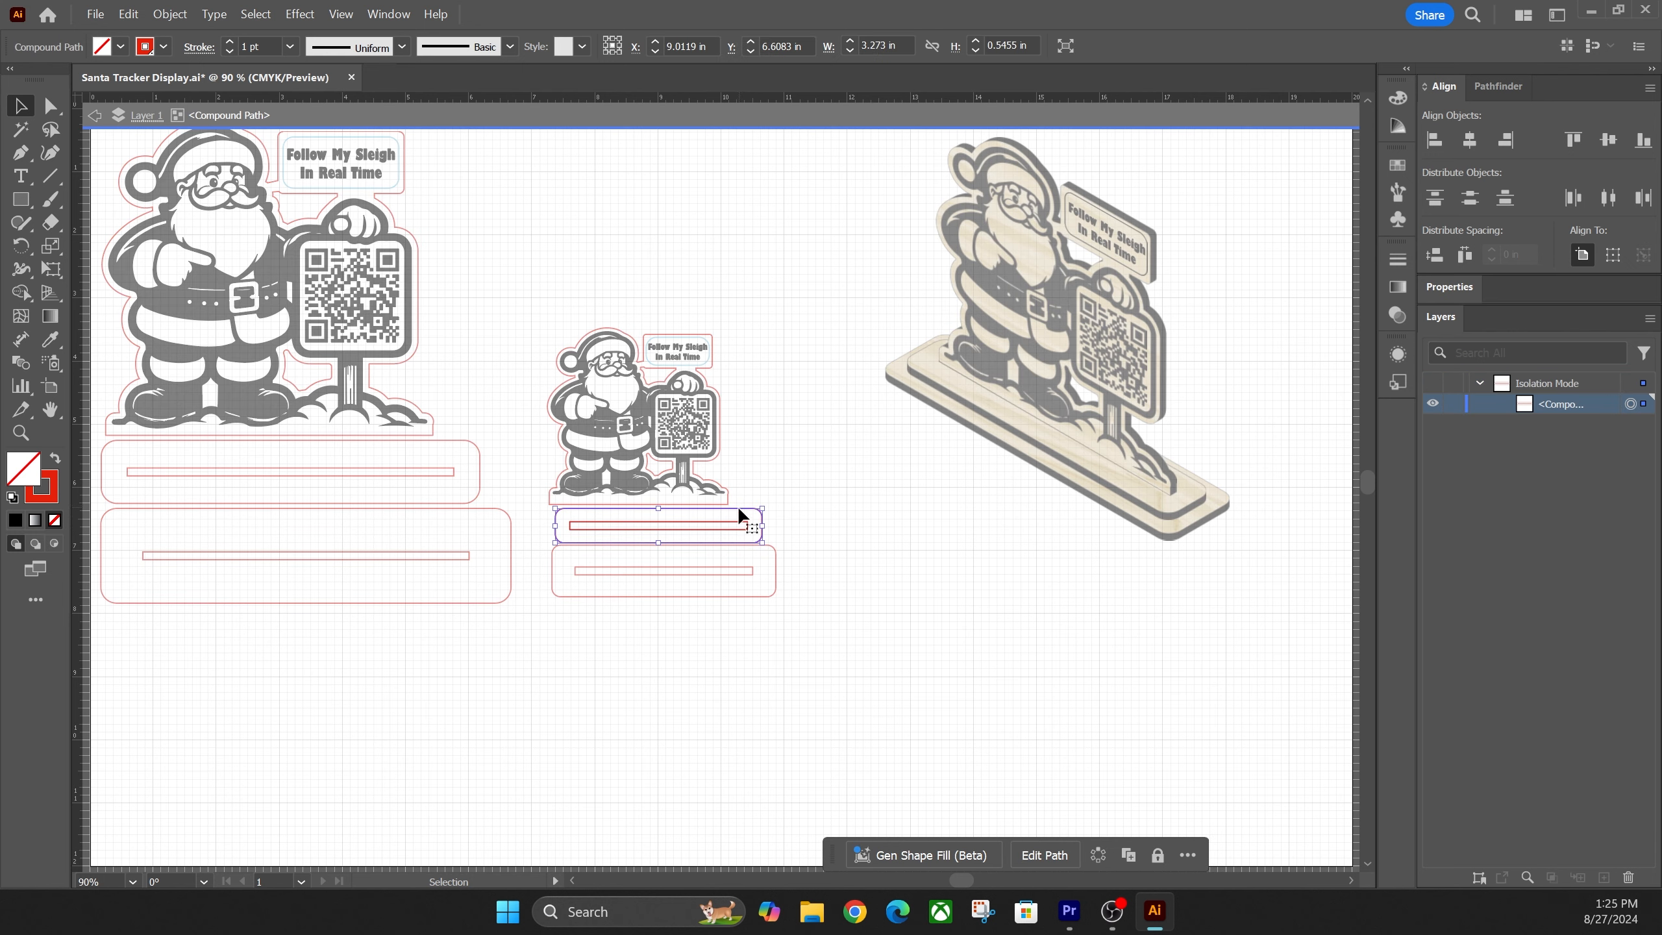
pyautogui.click(851, 42)
pyautogui.click(850, 42)
pyautogui.click(851, 42)
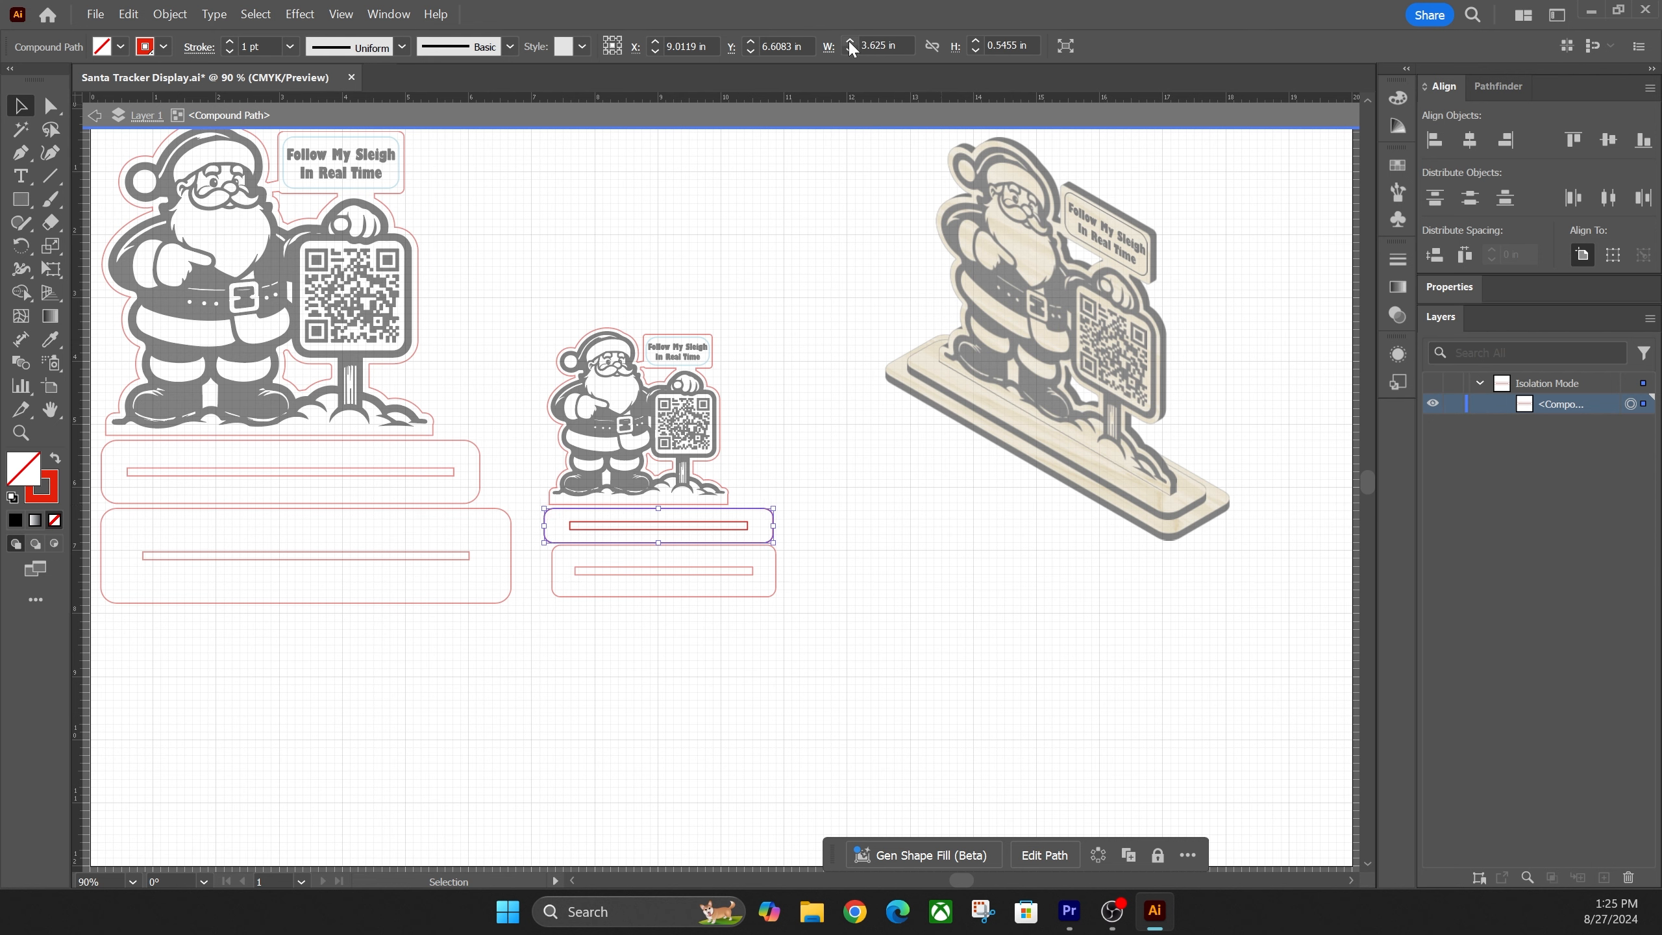
pyautogui.click(976, 41)
pyautogui.click(977, 41)
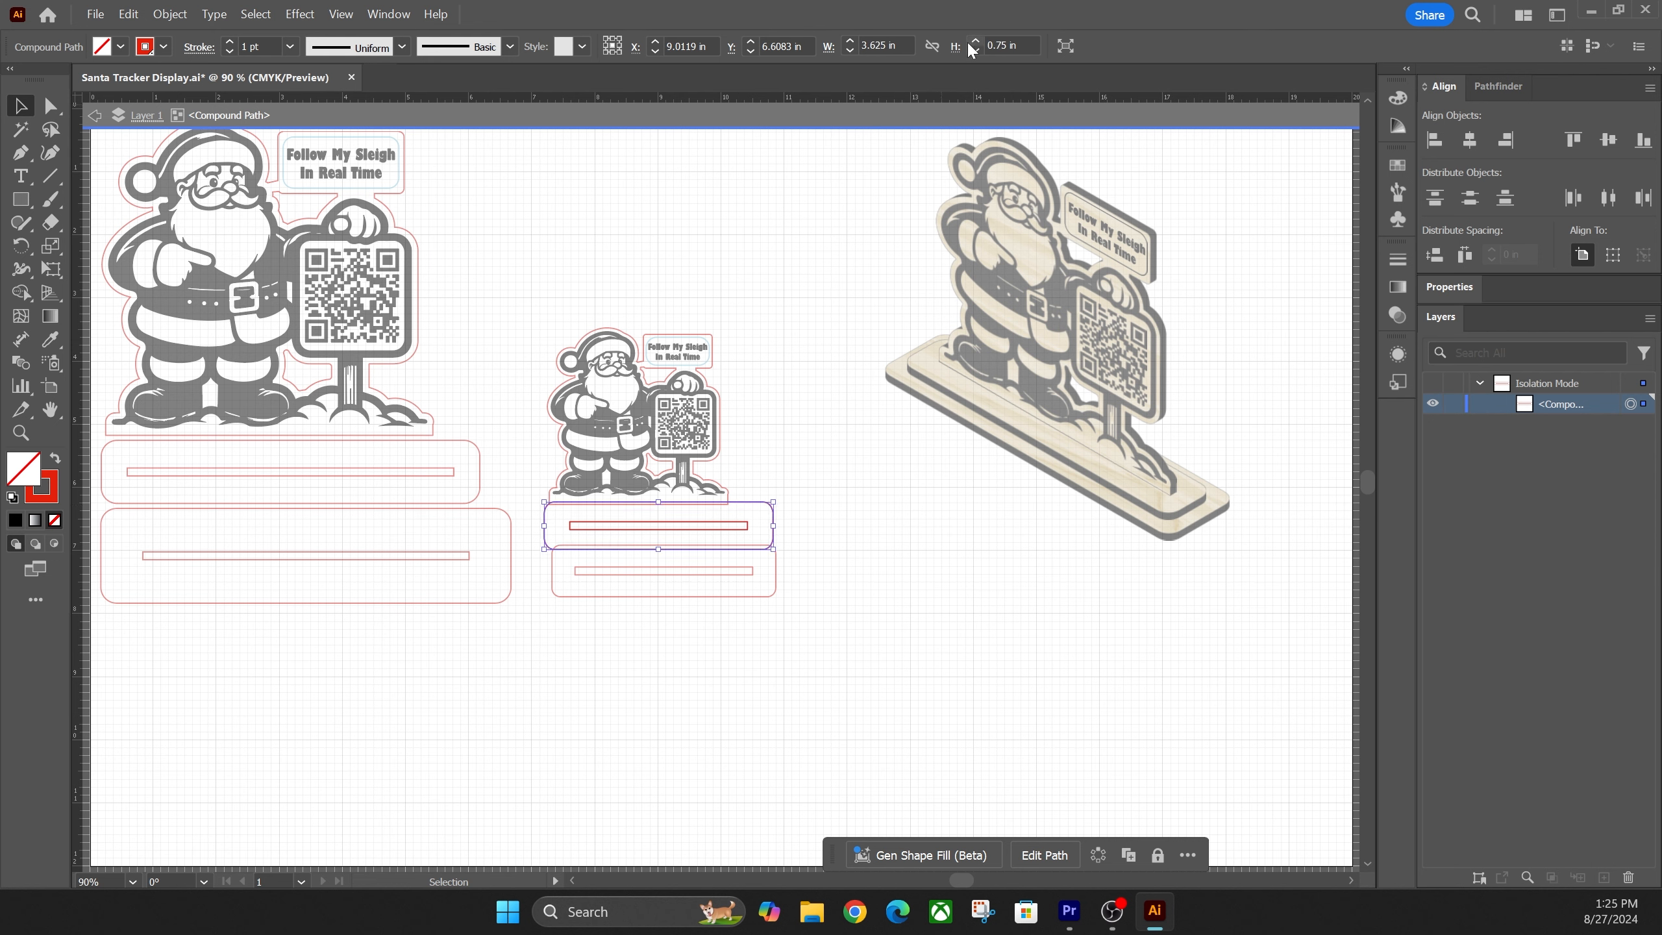
# Isolate the outer outline of the duplicate's larger base plate, set it to 3.875 in wide and increase its height by two increments.
pyautogui.doubleClick(767, 591)
pyautogui.click(777, 573)
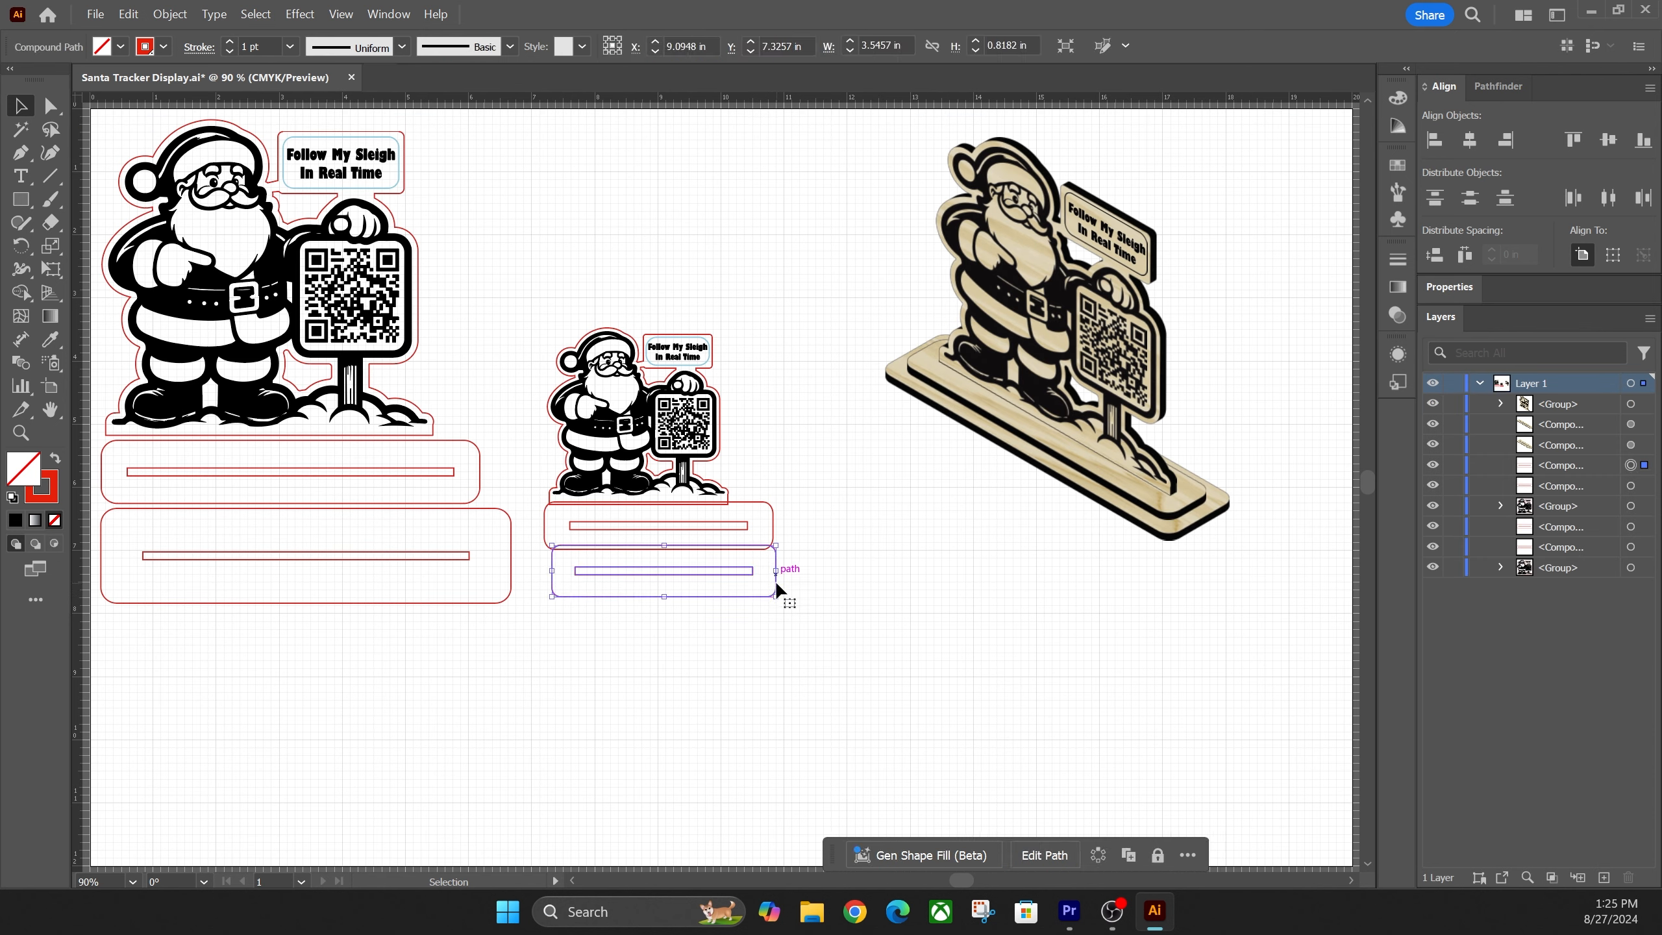
pyautogui.click(740, 598)
pyautogui.click(740, 594)
pyautogui.doubleClick(747, 593)
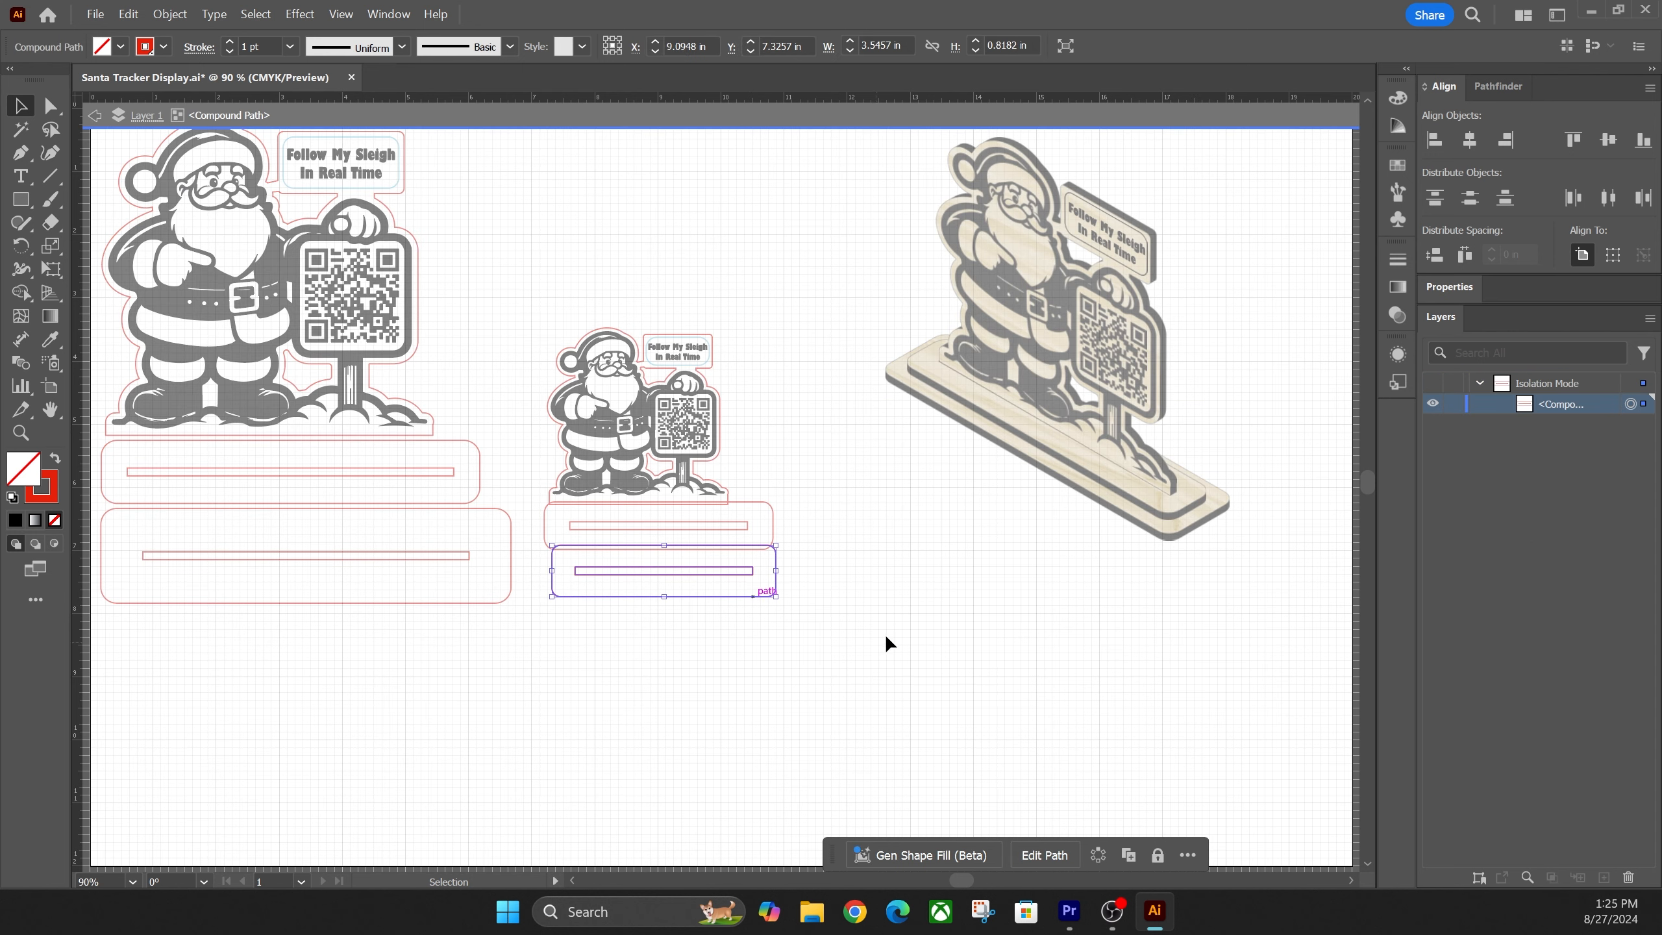
pyautogui.click(847, 42)
pyautogui.click(847, 43)
pyautogui.click(847, 43)
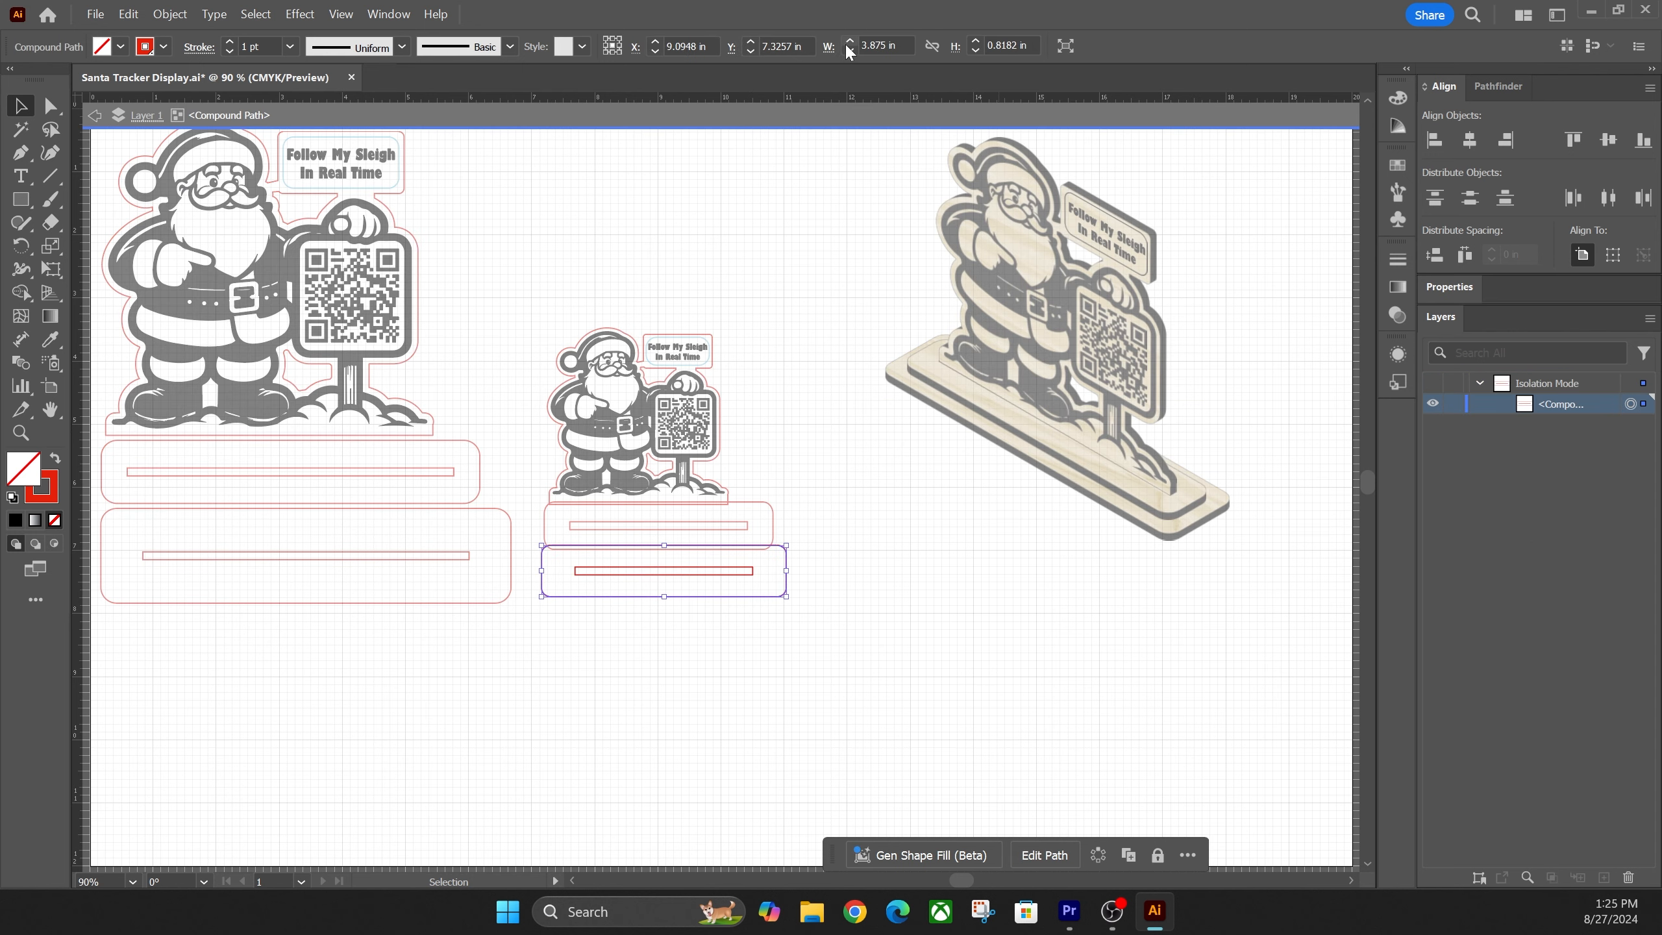
pyautogui.click(976, 41)
pyautogui.click(975, 41)
pyautogui.click(821, 547)
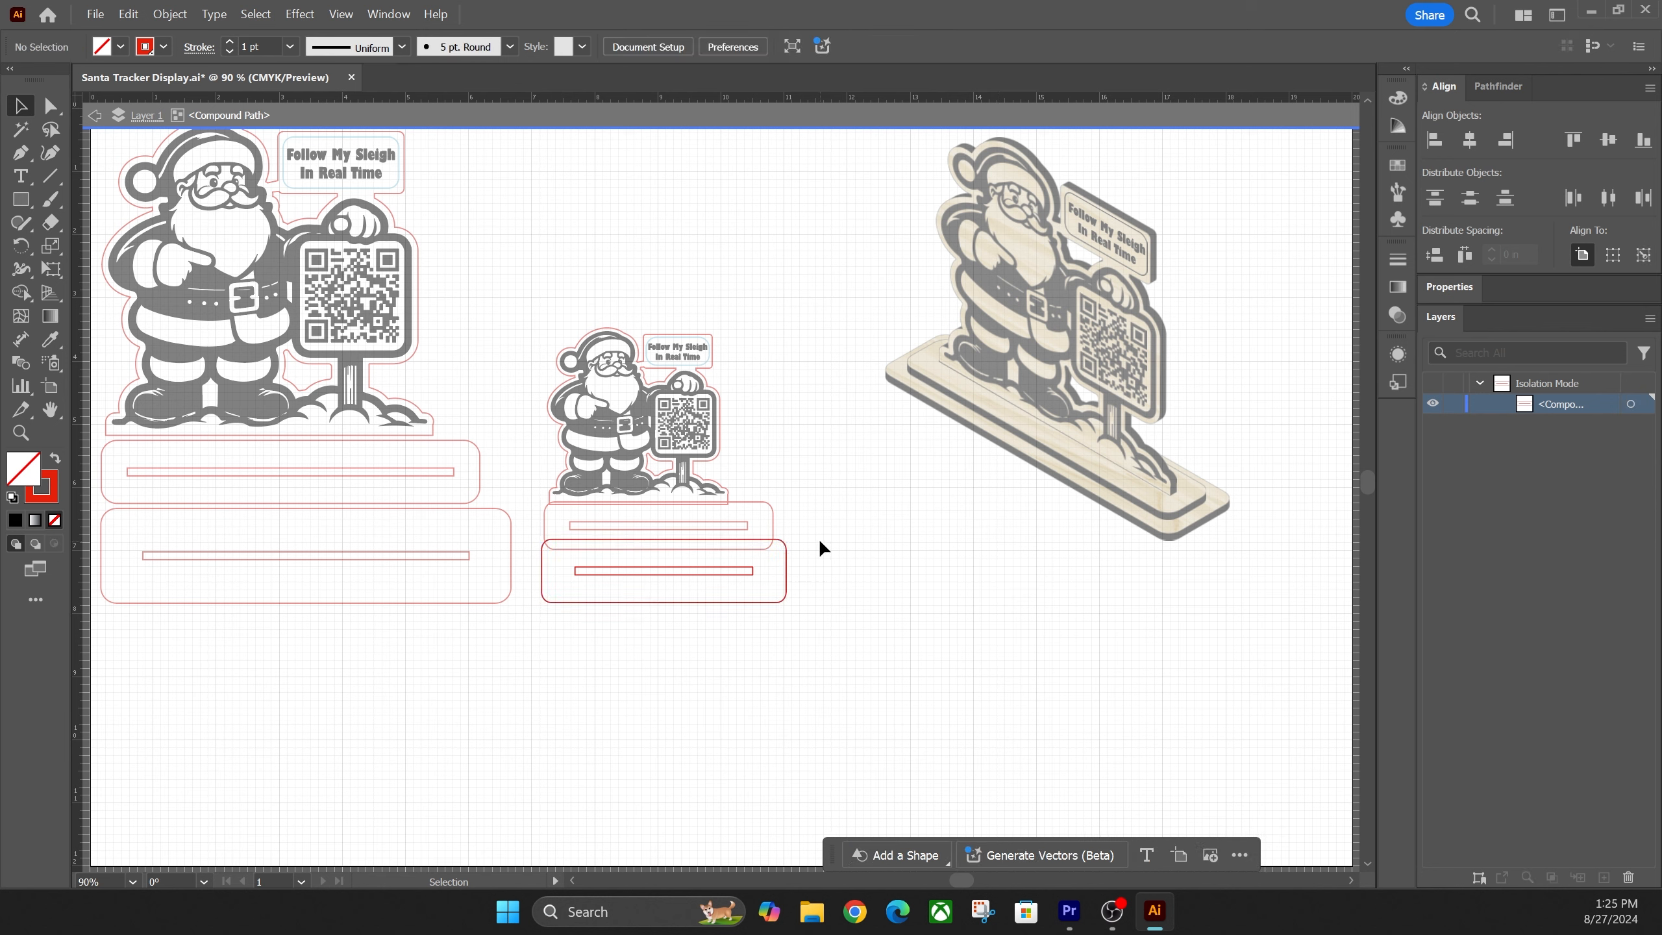
# Exit isolation and move the smaller base plate onto the larger one with their slots overlapping.
pyautogui.doubleClick(792, 567)
pyautogui.moveTo(747, 528); pyautogui.dragTo(753, 569)
pyautogui.click(874, 569)
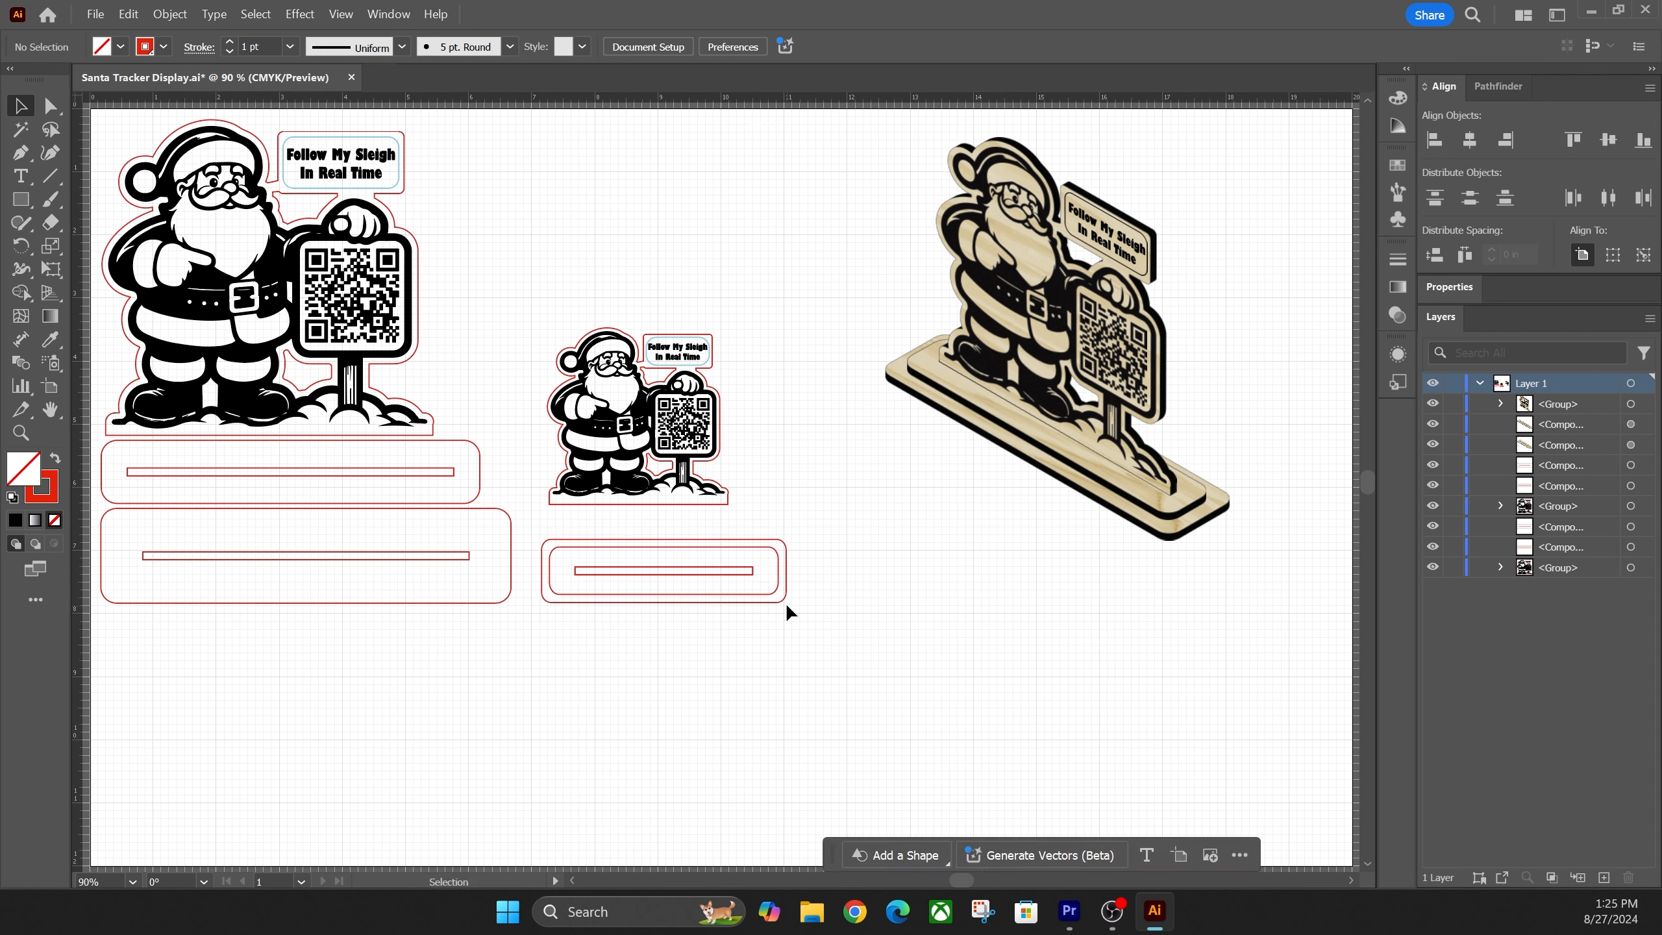
# Move the duplicate's larger base plate down so that it sits just below the smaller plate.
pyautogui.click(778, 542)
pyautogui.click(805, 548)
pyautogui.moveTo(779, 538); pyautogui.dragTo(776, 603)
pyautogui.click(860, 545)
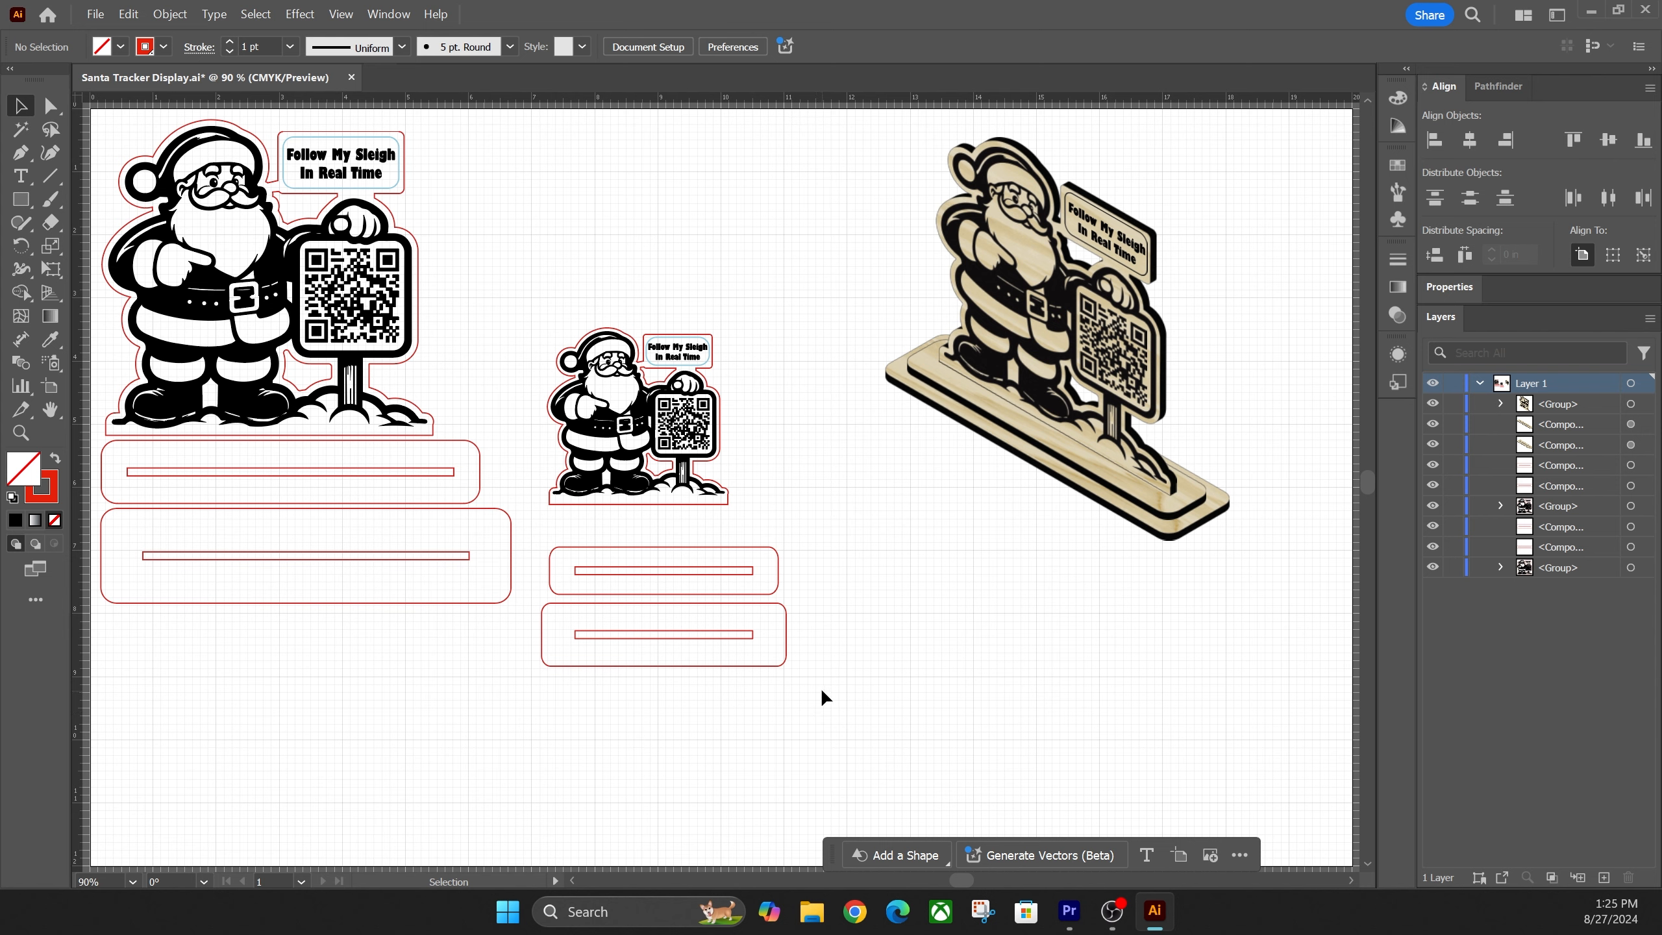
# Select the small Santa figure together with its two base plates and move them up as a set.
pyautogui.moveTo(874, 680); pyautogui.dragTo(697, 466)
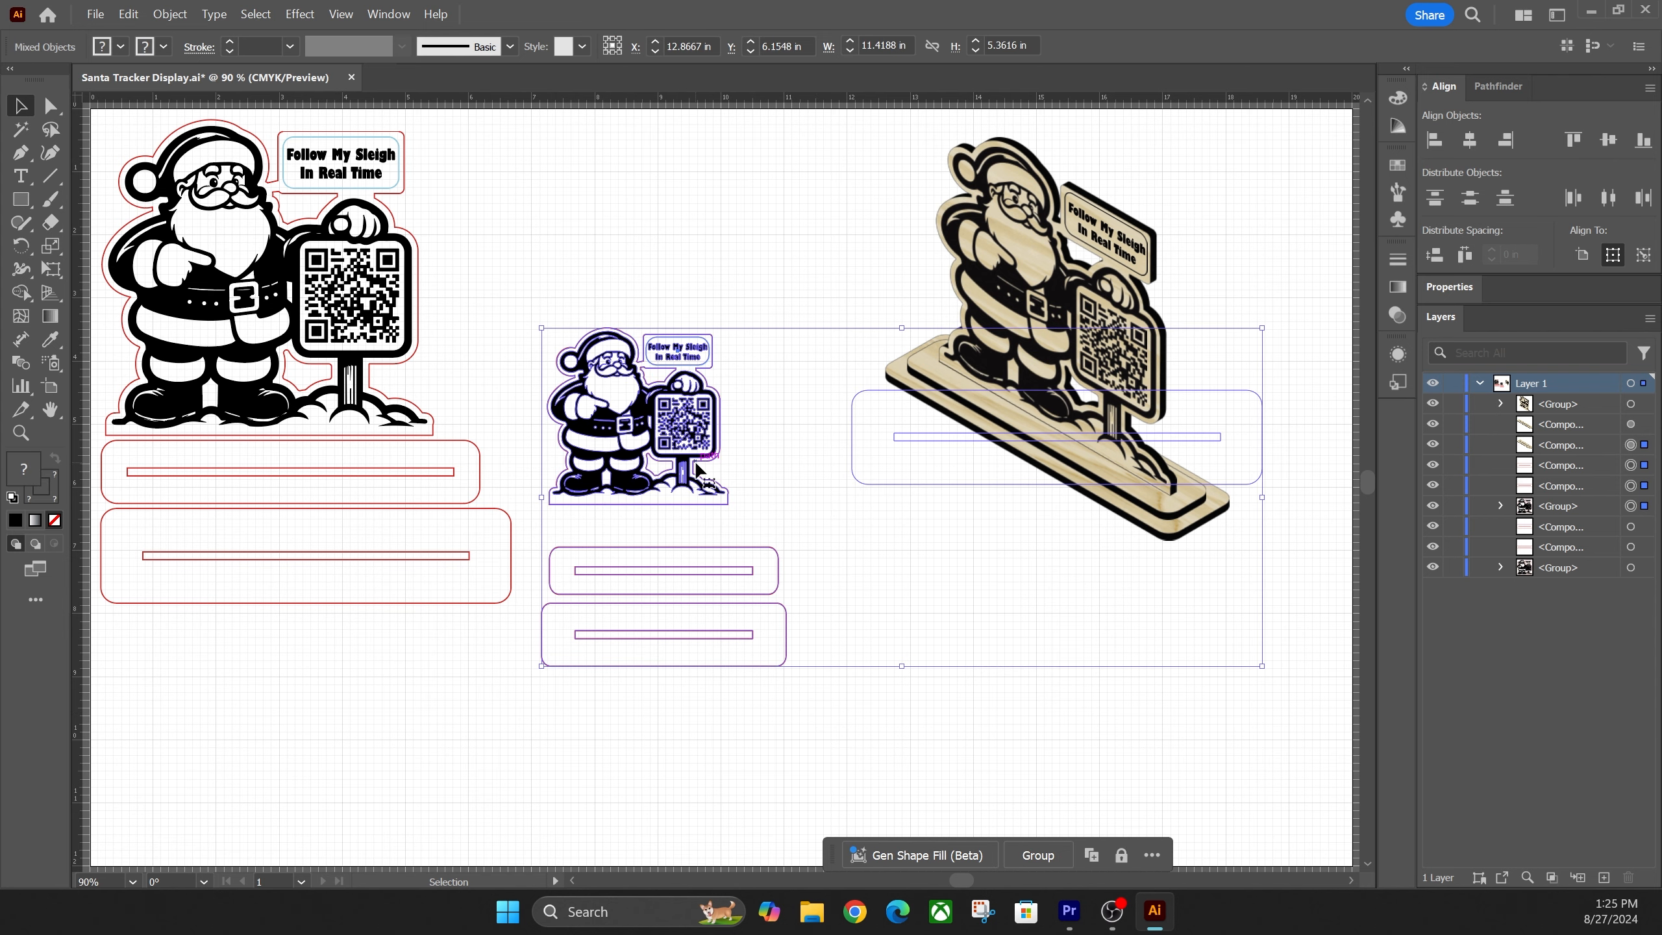
pyautogui.click(793, 651)
pyautogui.moveTo(647, 541); pyautogui.dragTo(683, 319)
pyautogui.click(769, 611)
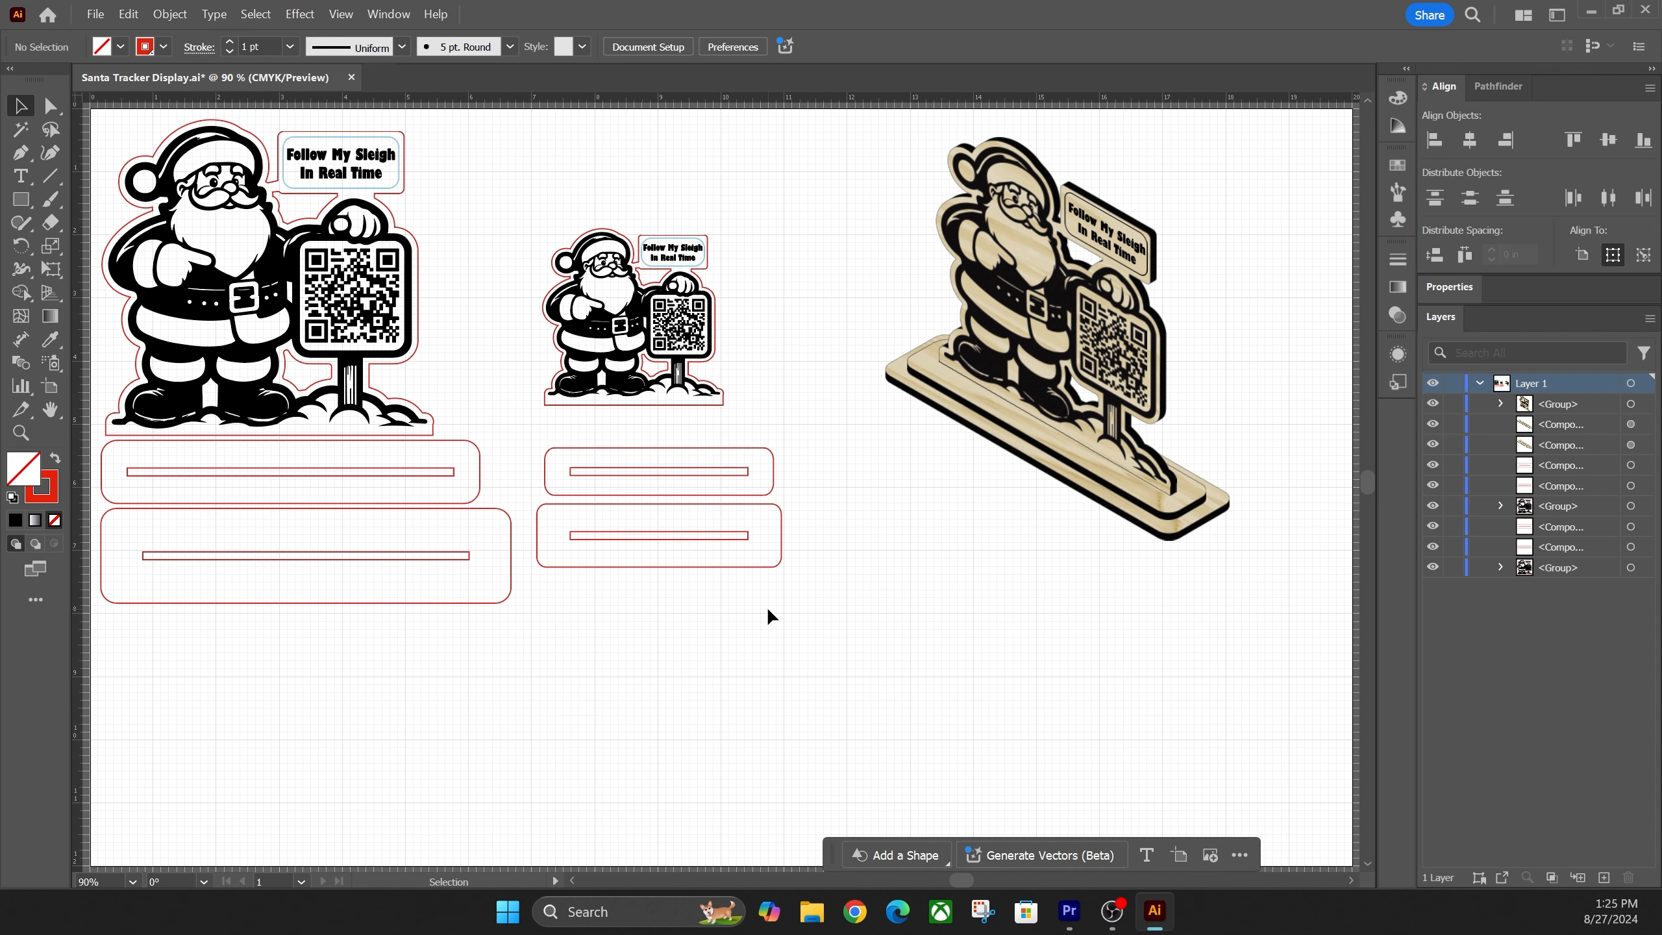
# Move both small base plates up about 0.57 in beneath the figure, and shift the smaller plate slightly left.
pyautogui.moveTo(695, 516); pyautogui.dragTo(666, 437)
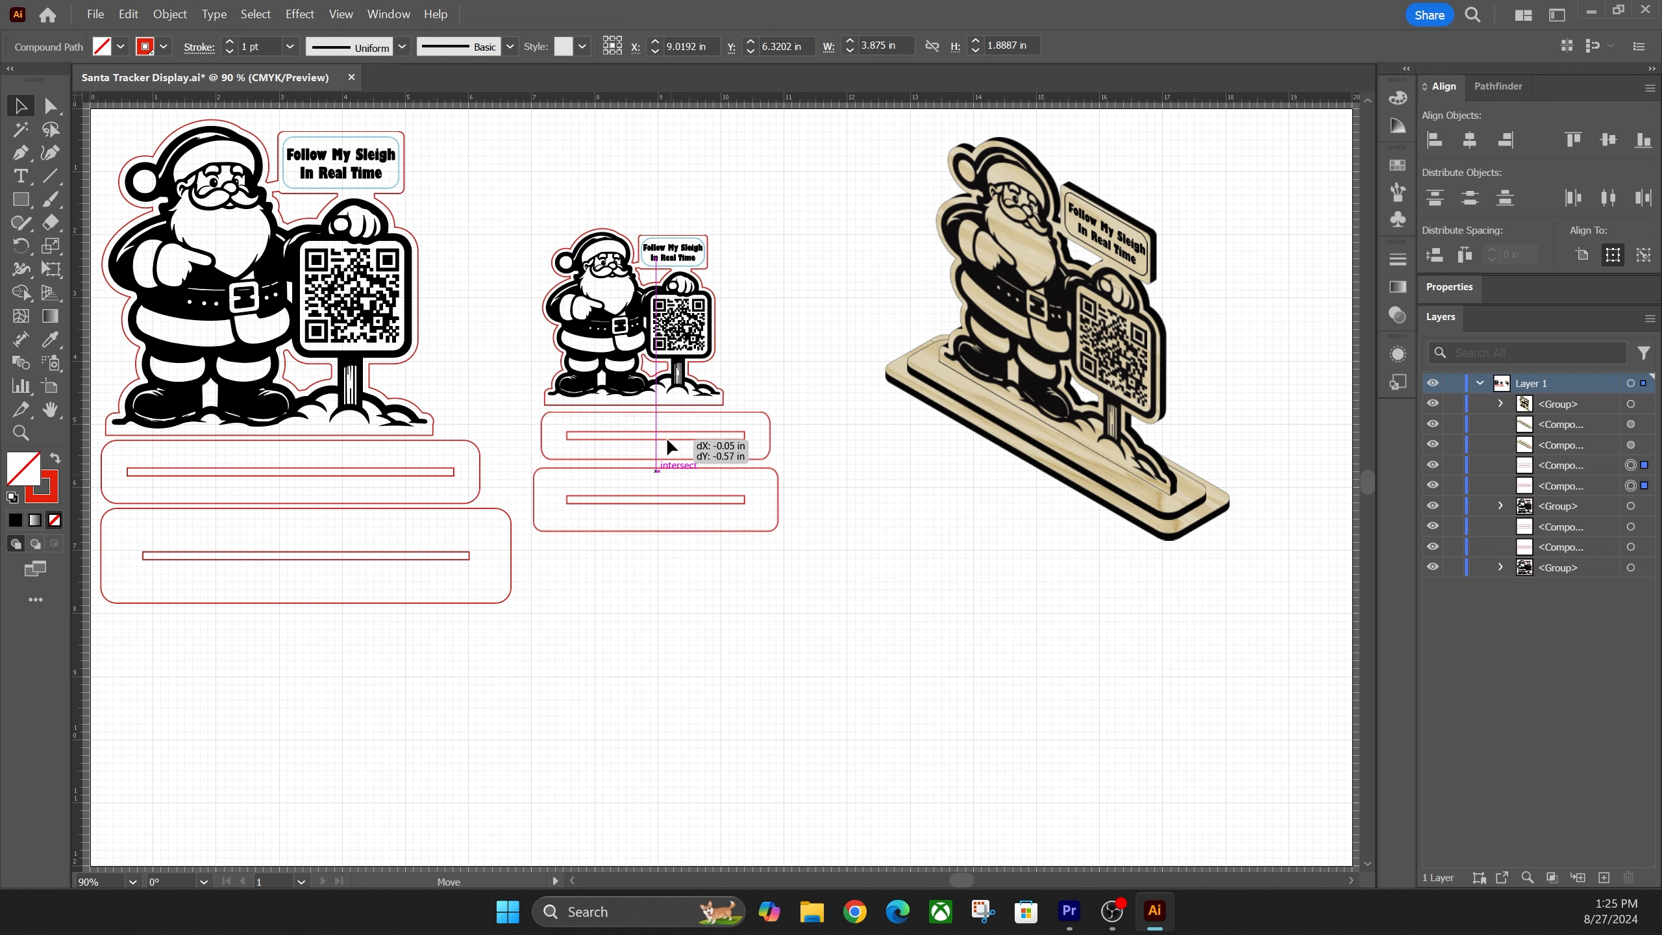
pyautogui.click(735, 624)
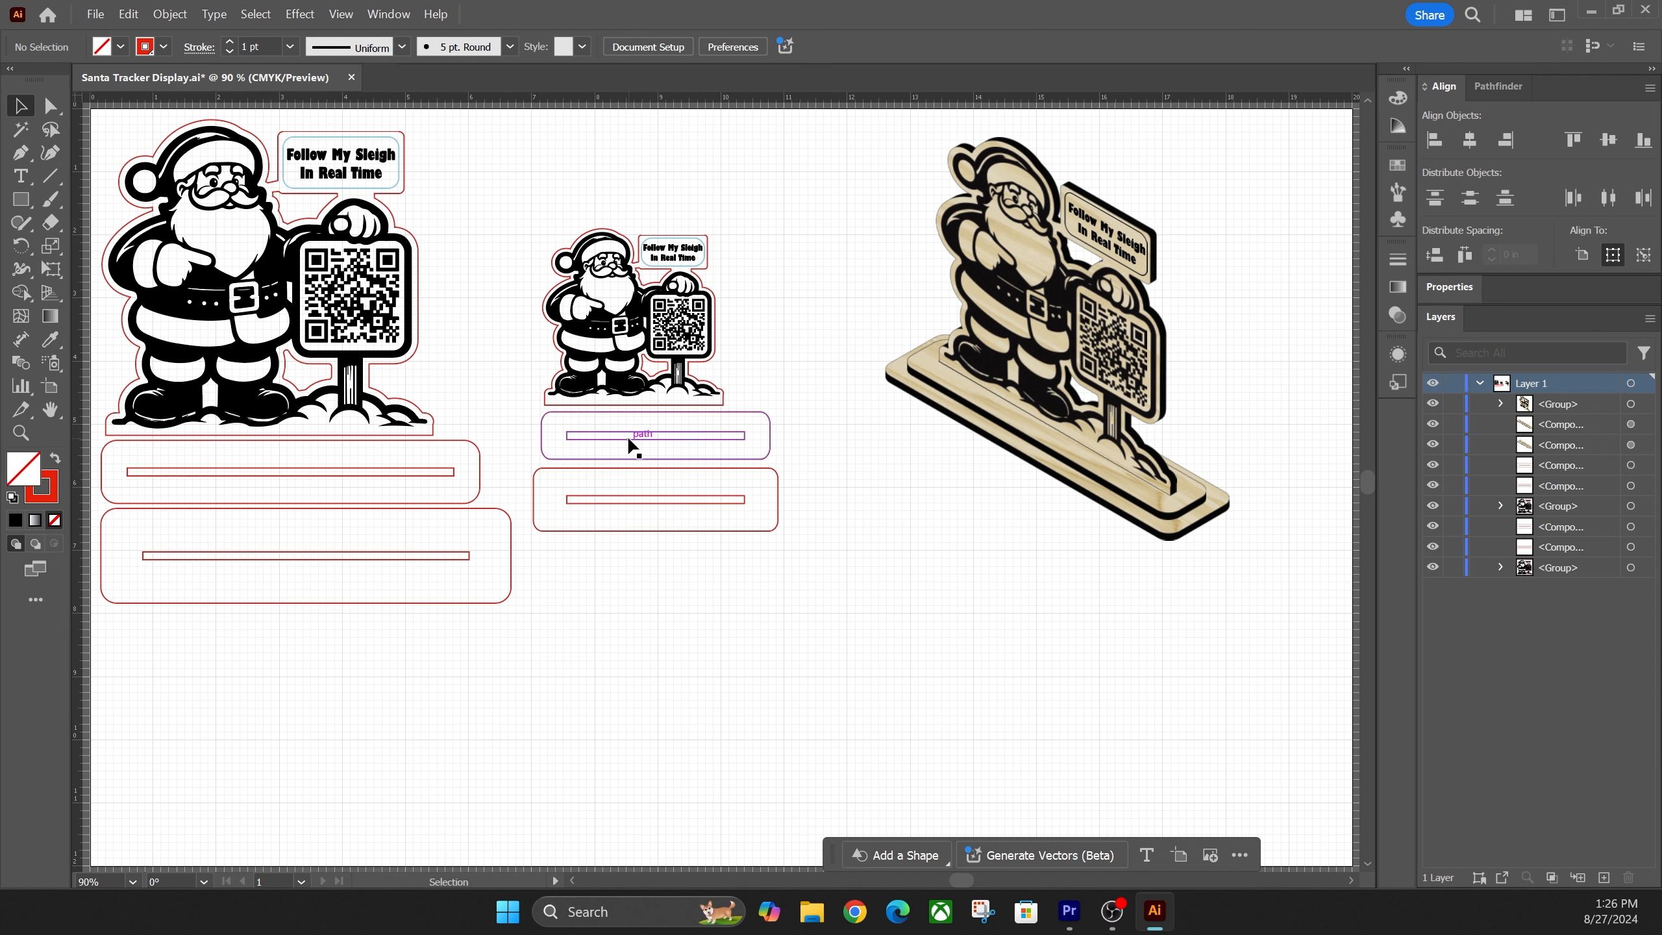
pyautogui.moveTo(626, 437); pyautogui.dragTo(571, 438)
pyautogui.click(724, 657)
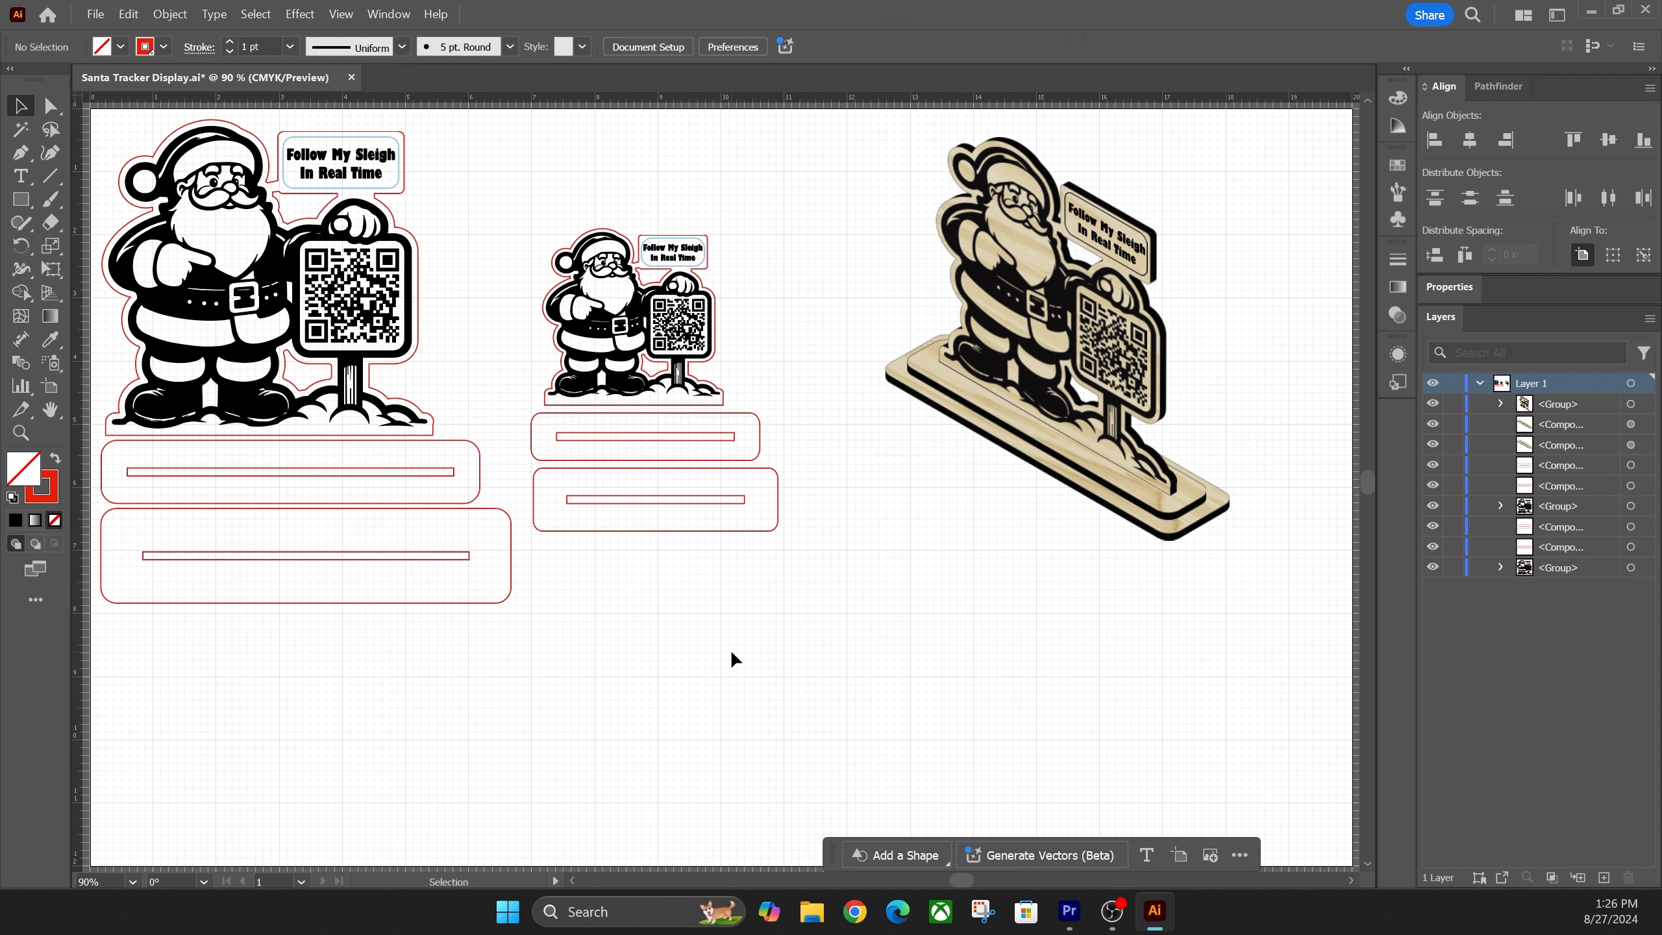